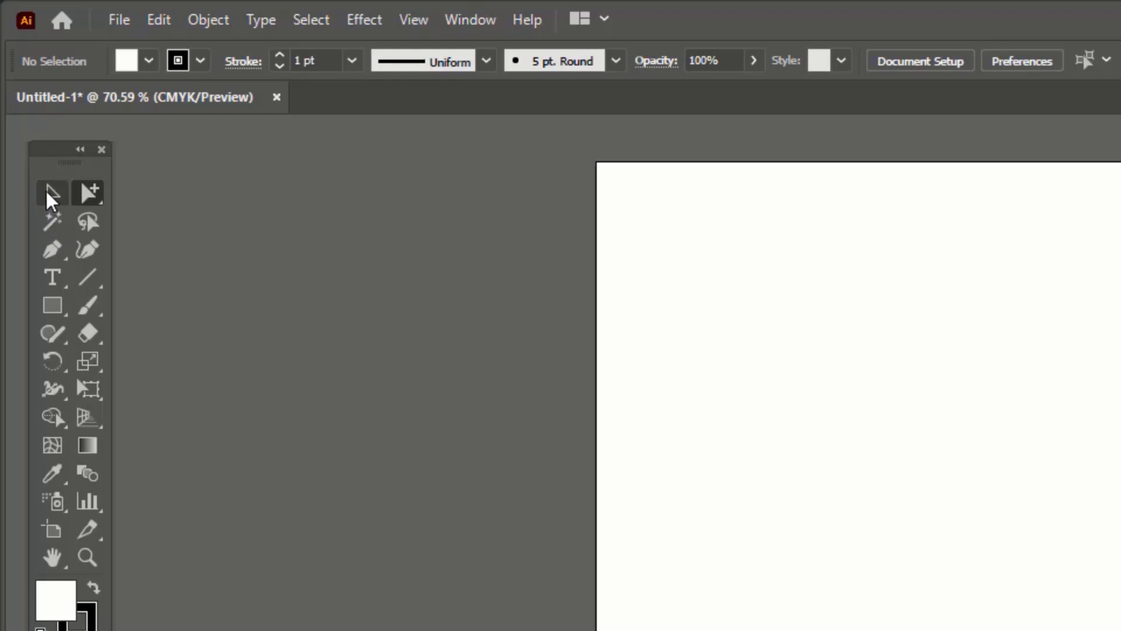
# Draw a rectangle about 4.08 in wide and 2.64 in high in the artboard's upper half and remove its fill.
pyautogui.click(91, 199)
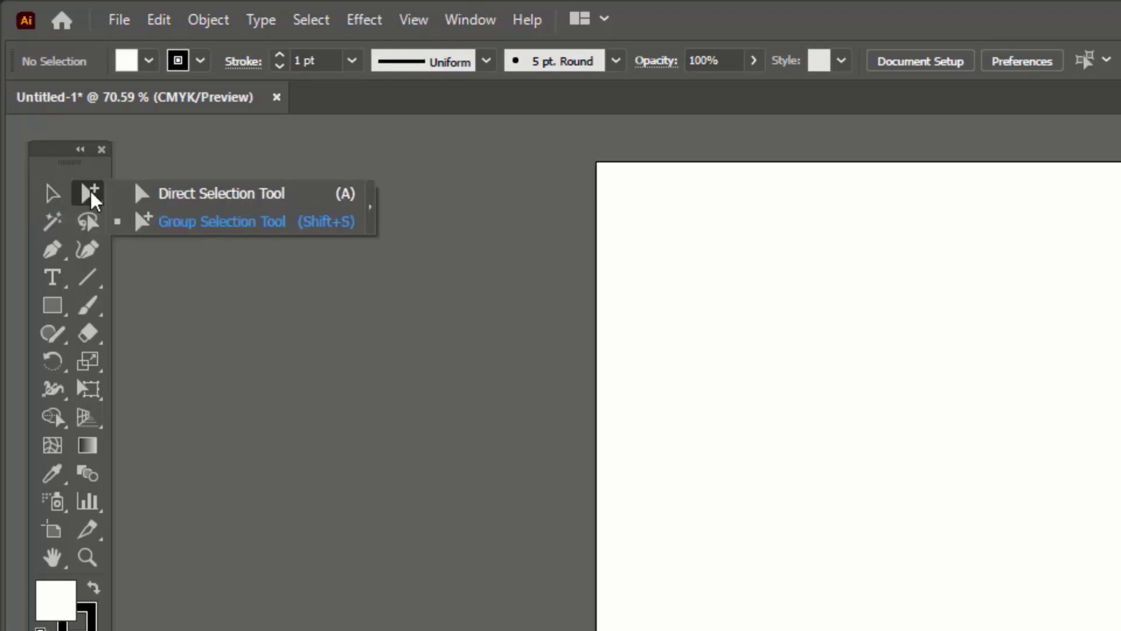
pyautogui.click(188, 205)
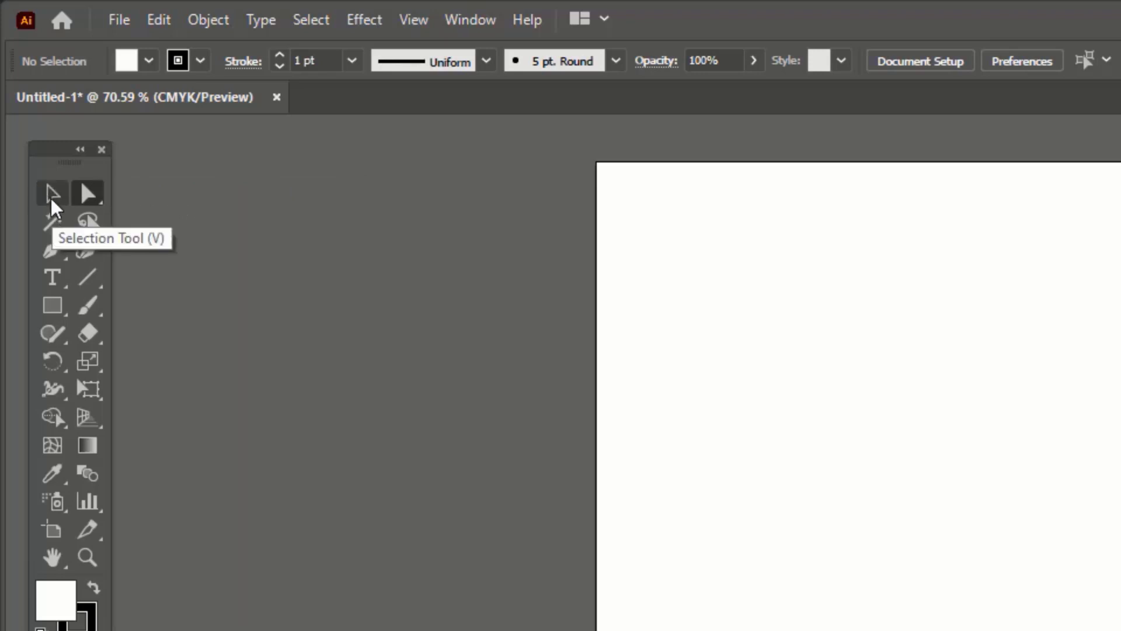
pyautogui.click(52, 305)
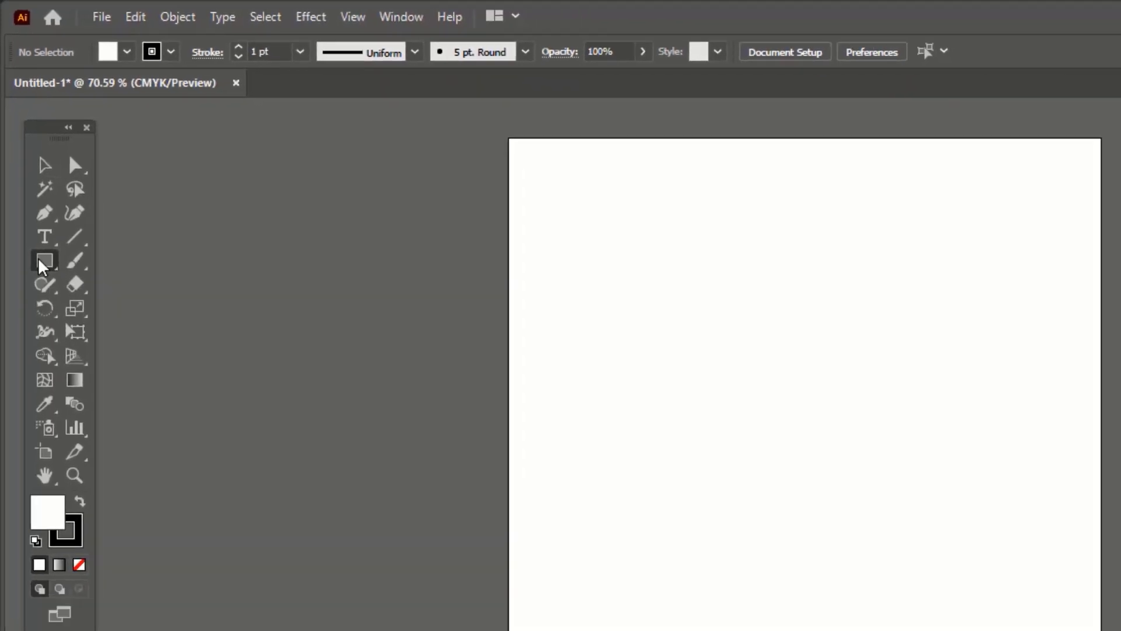
pyautogui.moveTo(761, 371); pyautogui.dragTo(853, 416)
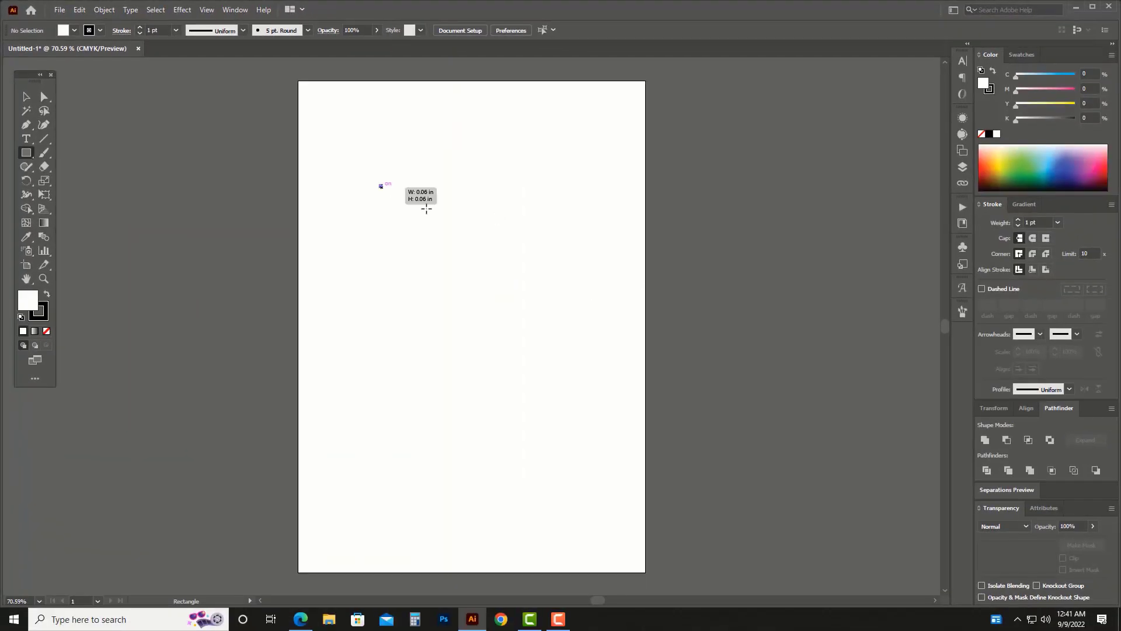
pyautogui.moveTo(426, 209); pyautogui.dragTo(552, 294)
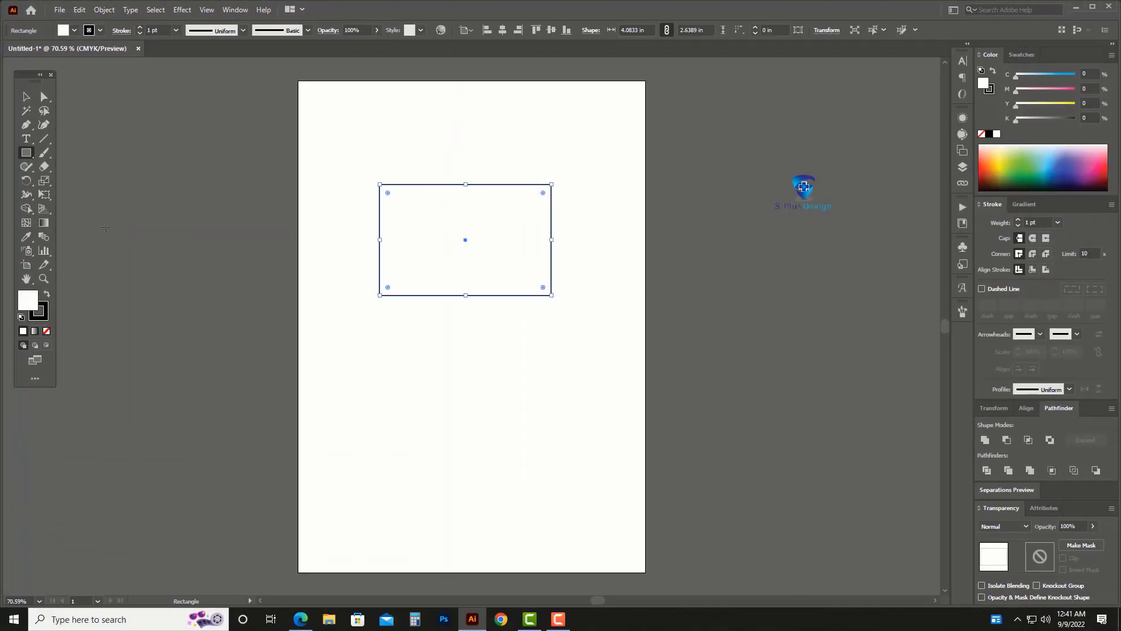
pyautogui.click(47, 331)
pyautogui.click(43, 314)
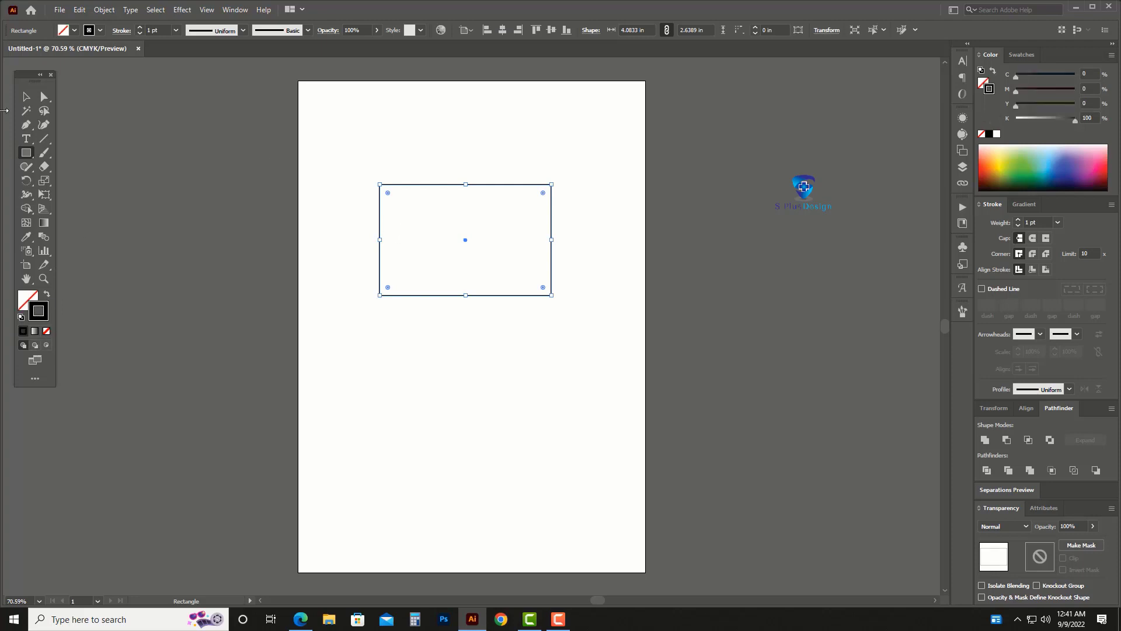
# Duplicate the rectangle slightly below the original and repeat the copy twice to make four overlapping rectangles.
pyautogui.click(26, 96)
pyautogui.moveTo(454, 148); pyautogui.dragTo(504, 224)
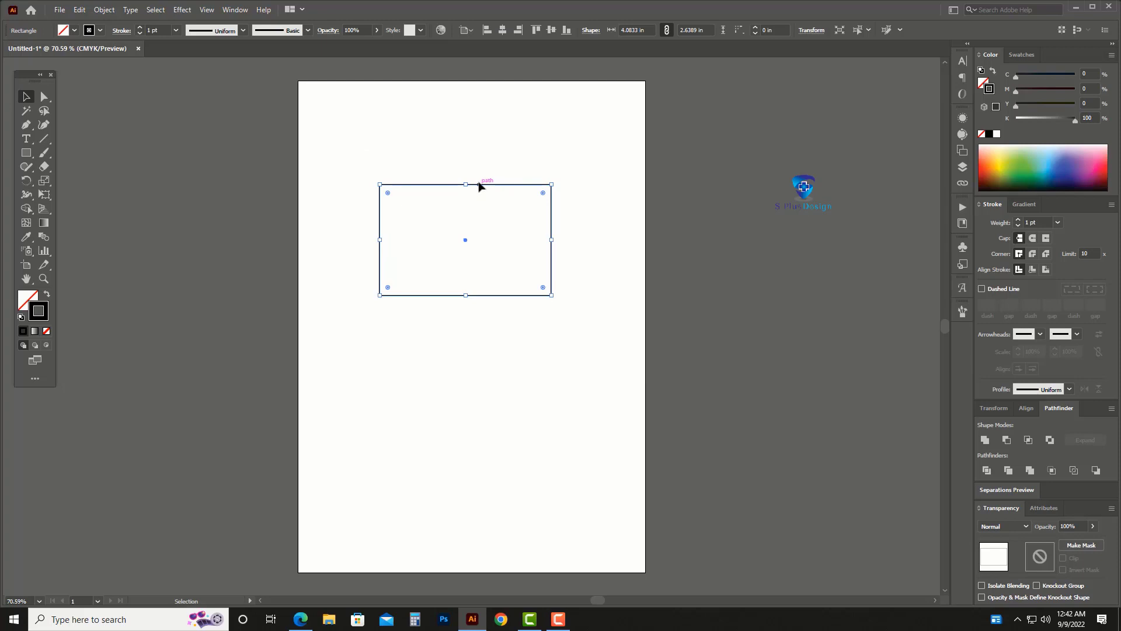
pyautogui.moveTo(479, 186); pyautogui.dragTo(482, 215)
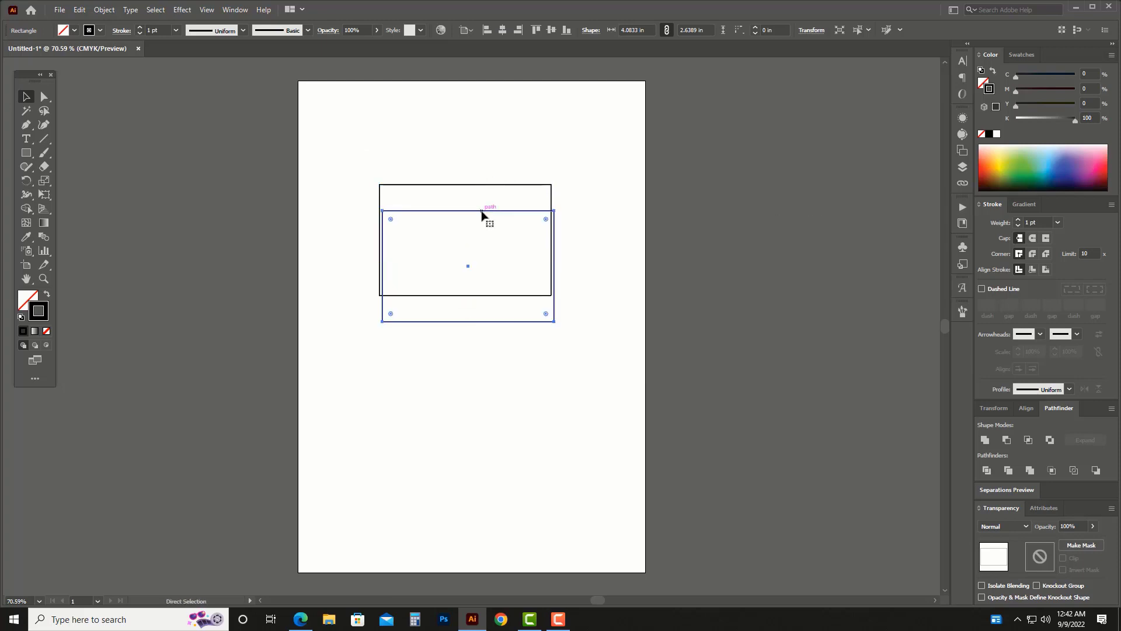
pyautogui.hotkey('ctrl', 'd')
pyautogui.hotkey('ctrl', 'd')
pyautogui.click(350, 151)
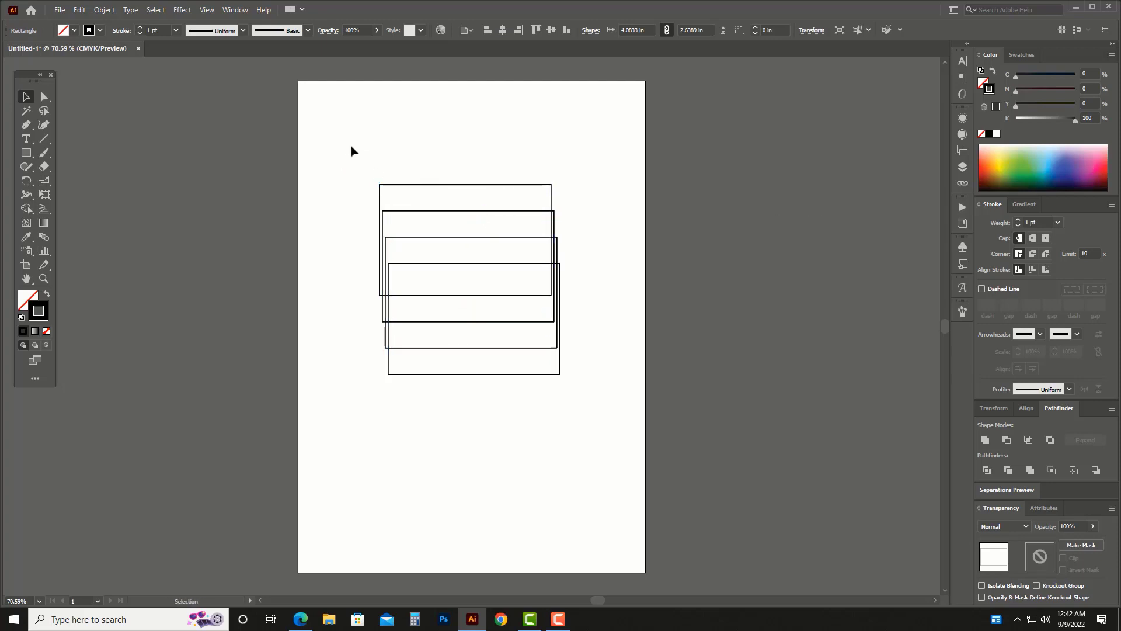
# Group the four overlapping rectangles and move the group slightly left and down on the artboard.
pyautogui.moveTo(351, 155); pyautogui.dragTo(614, 390)
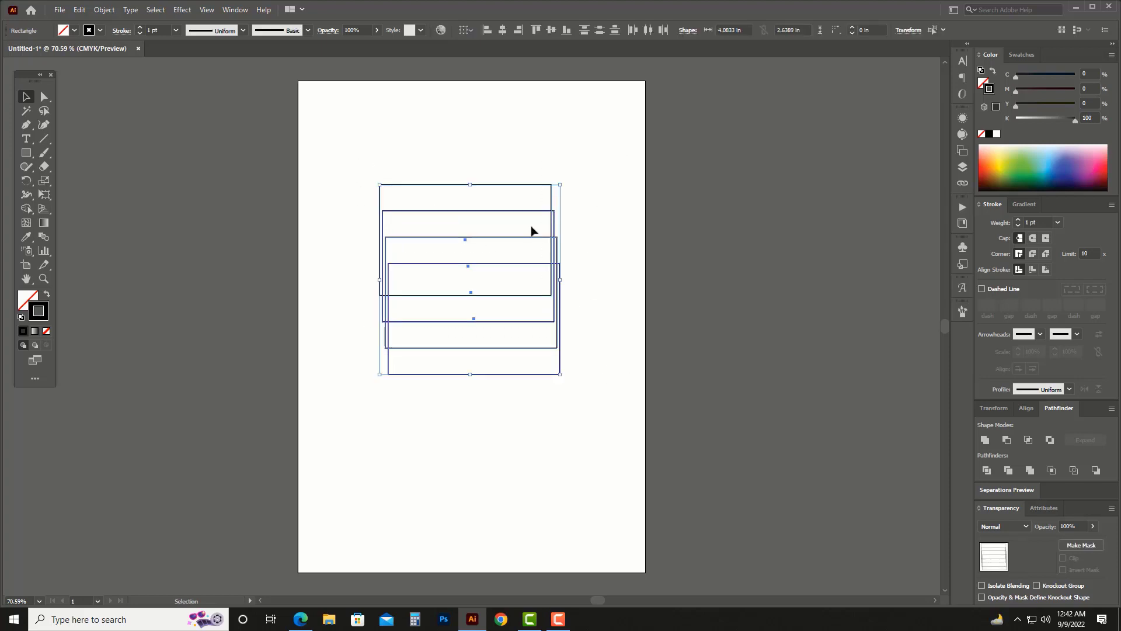
pyautogui.rightClick(487, 237)
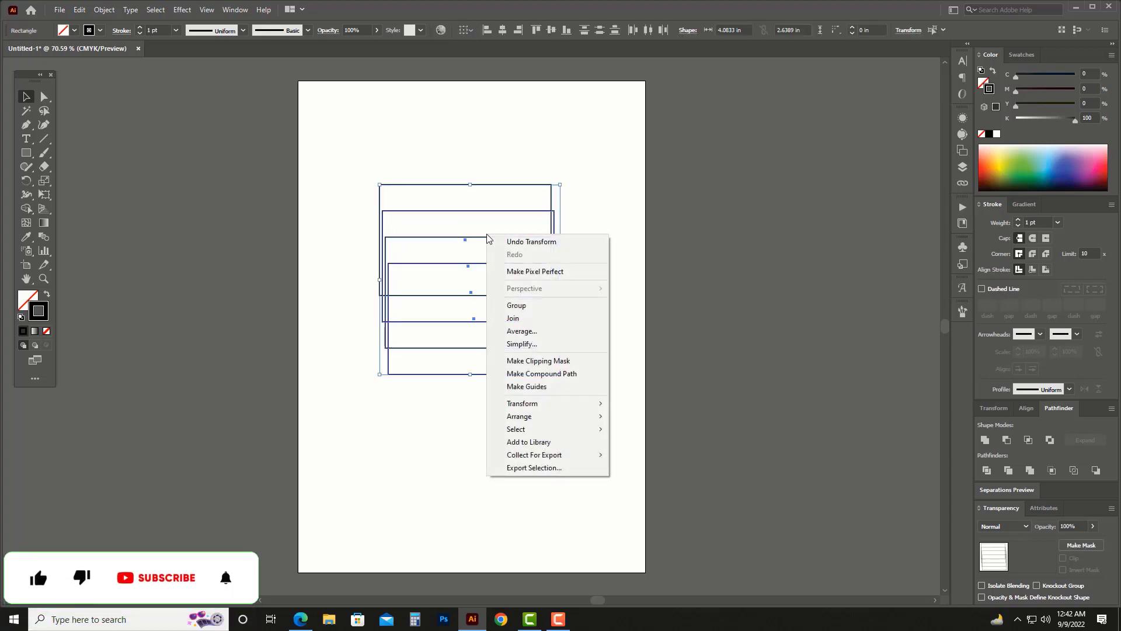
pyautogui.click(531, 307)
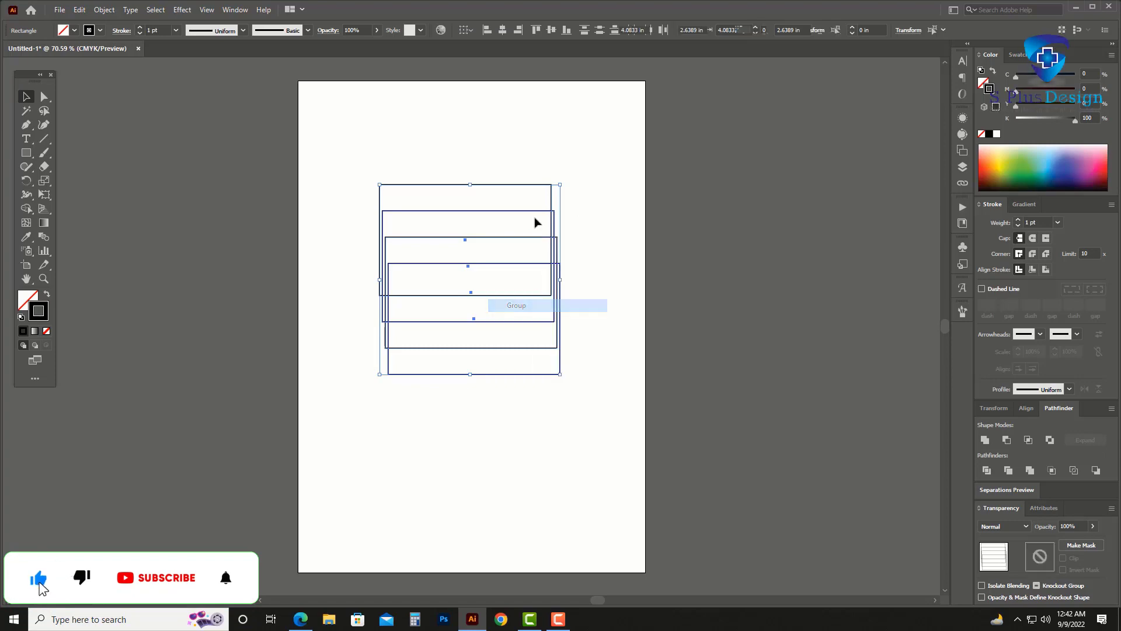
pyautogui.click(556, 169)
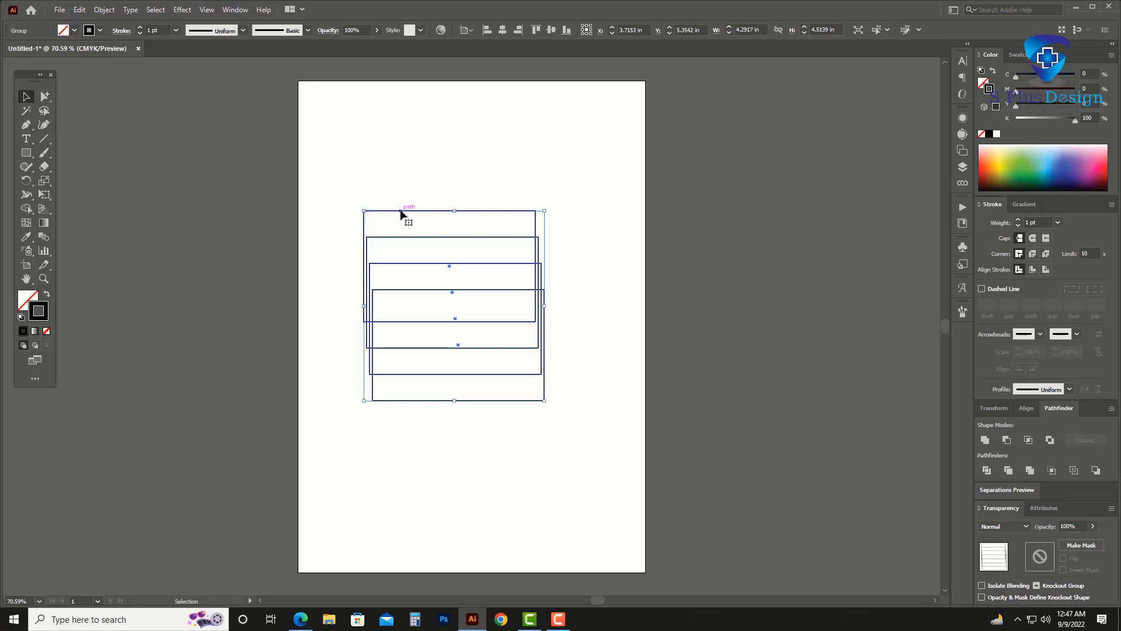
pyautogui.moveTo(400, 214)
pyautogui.mouseDown()
pyautogui.moveTo(375, 152)
pyautogui.moveTo(409, 233)
pyautogui.moveTo(402, 212)
pyautogui.moveTo(421, 170)
pyautogui.moveTo(448, 233)
pyautogui.moveTo(418, 232)
pyautogui.moveTo(419, 219)
pyautogui.mouseUp()
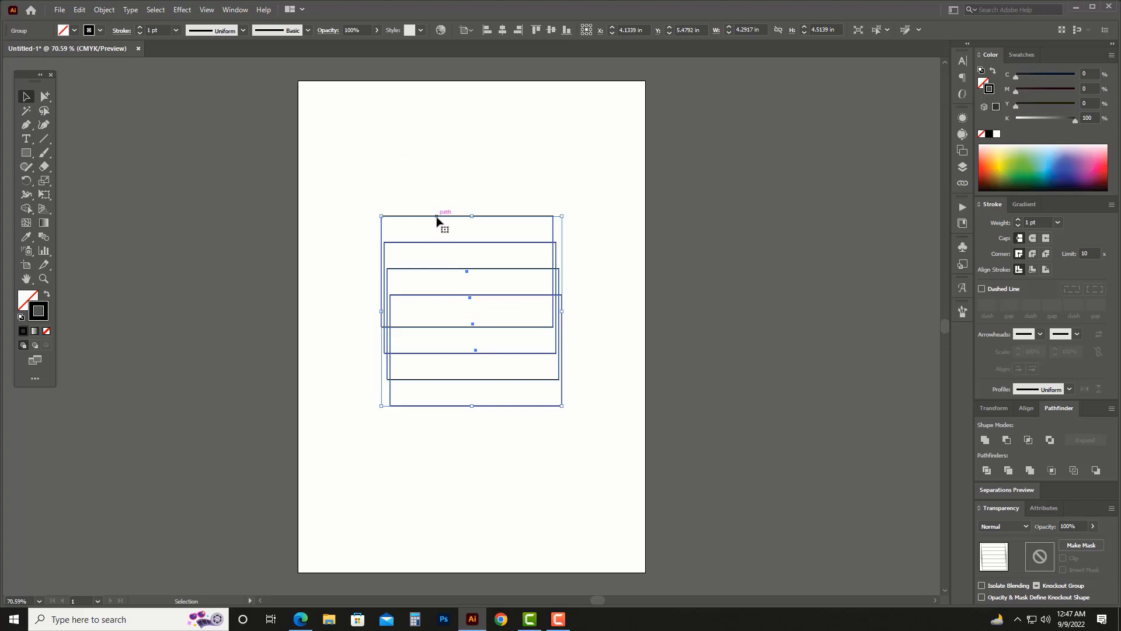
pyautogui.moveTo(438, 221); pyautogui.dragTo(90, 152)
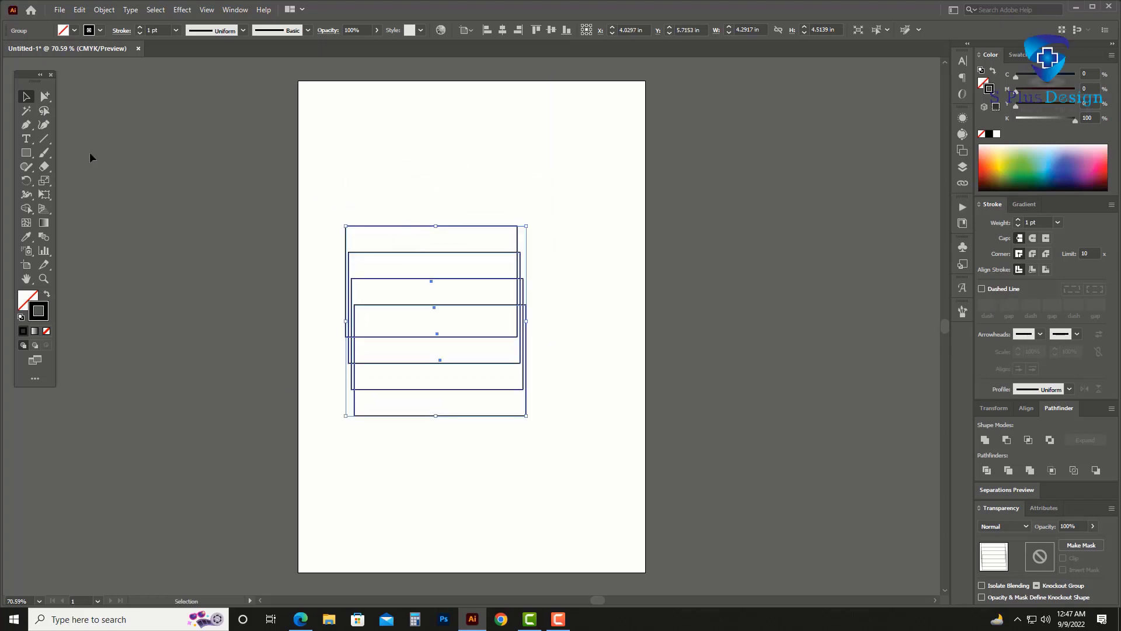
# Use Group Selection to move the second rectangle out of the stack so it straddles the artboard's right edge.
pyautogui.moveTo(47, 99); pyautogui.dragTo(86, 111)
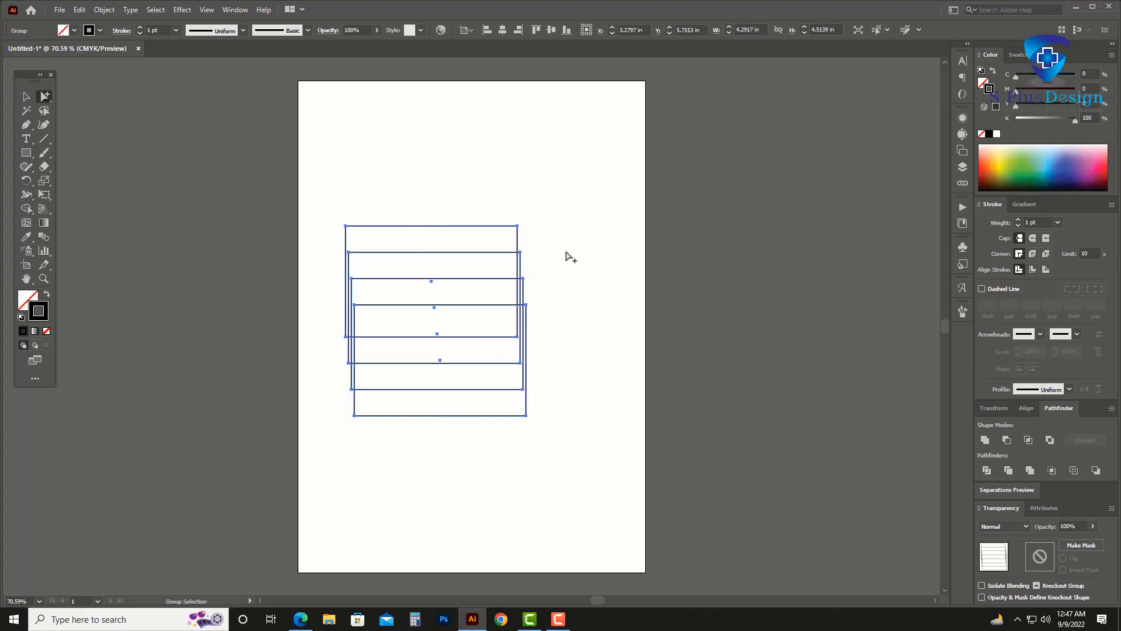
pyautogui.click(569, 283)
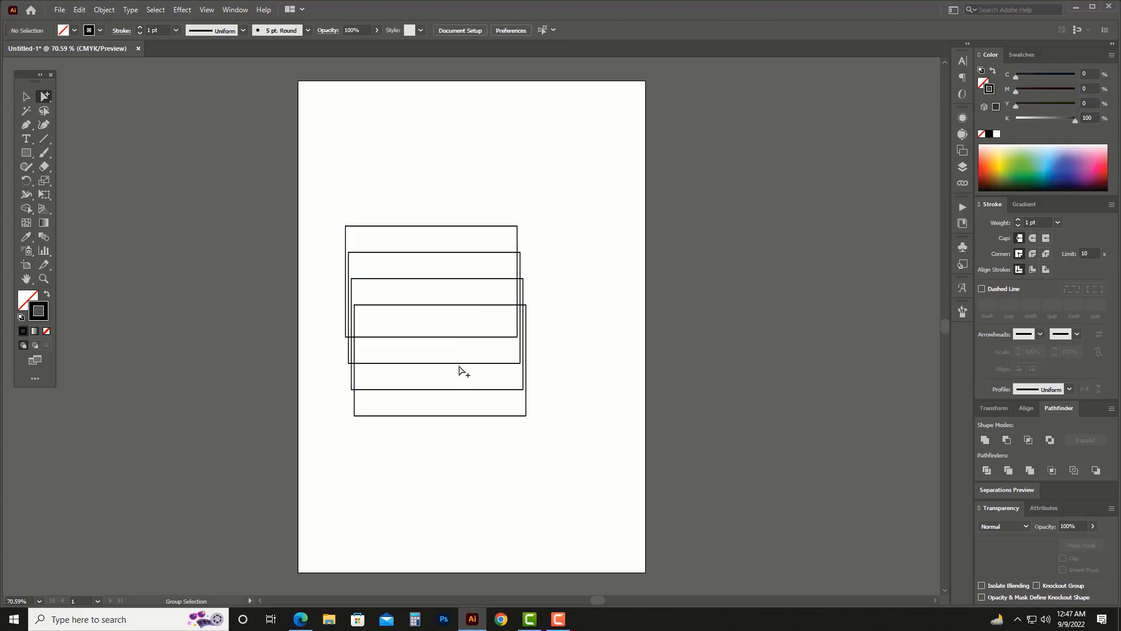
pyautogui.click(460, 364)
pyautogui.moveTo(460, 363); pyautogui.dragTo(730, 361)
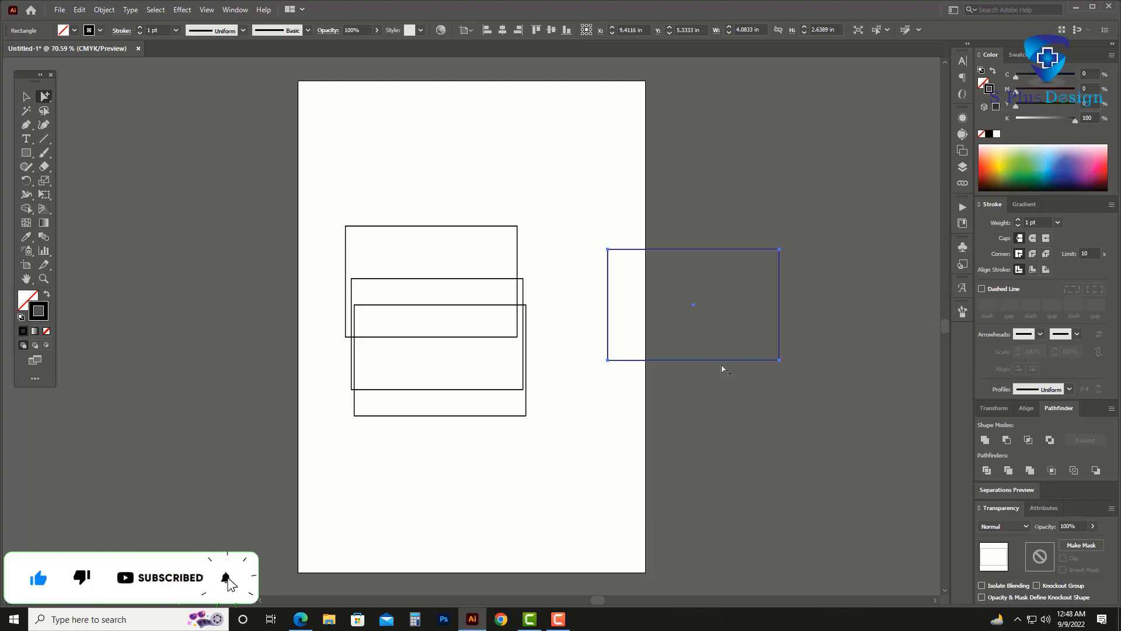
pyautogui.moveTo(723, 361); pyautogui.dragTo(670, 379)
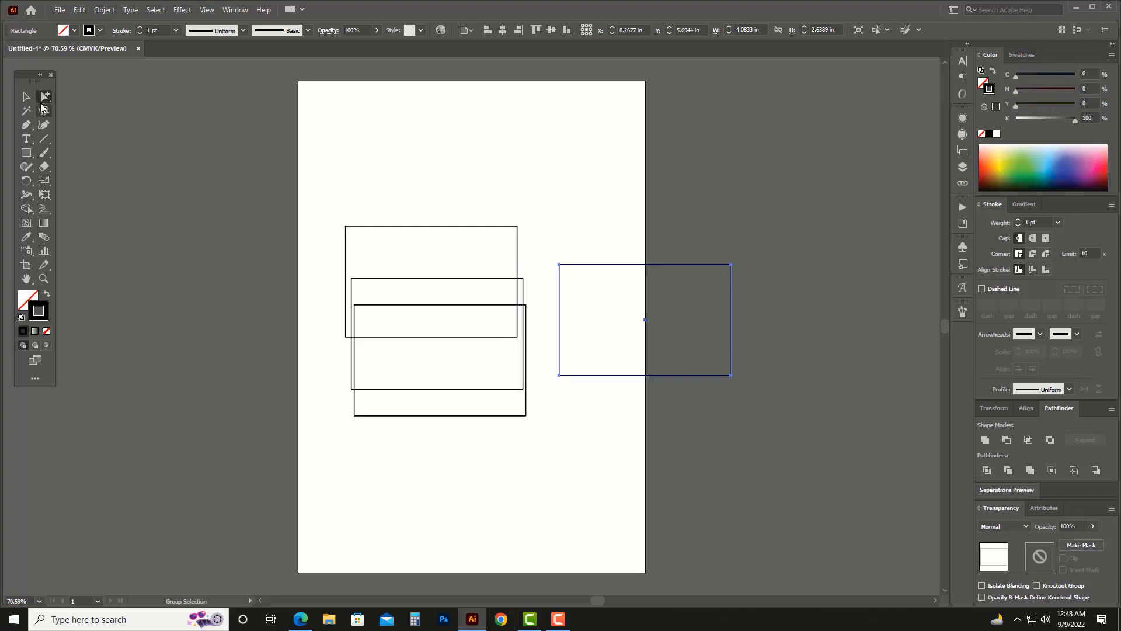
# Use Direct Selection to delete the third rectangle's bottom edge and the lowest rectangle's top edge.
pyautogui.moveTo(43, 103); pyautogui.dragTo(83, 102)
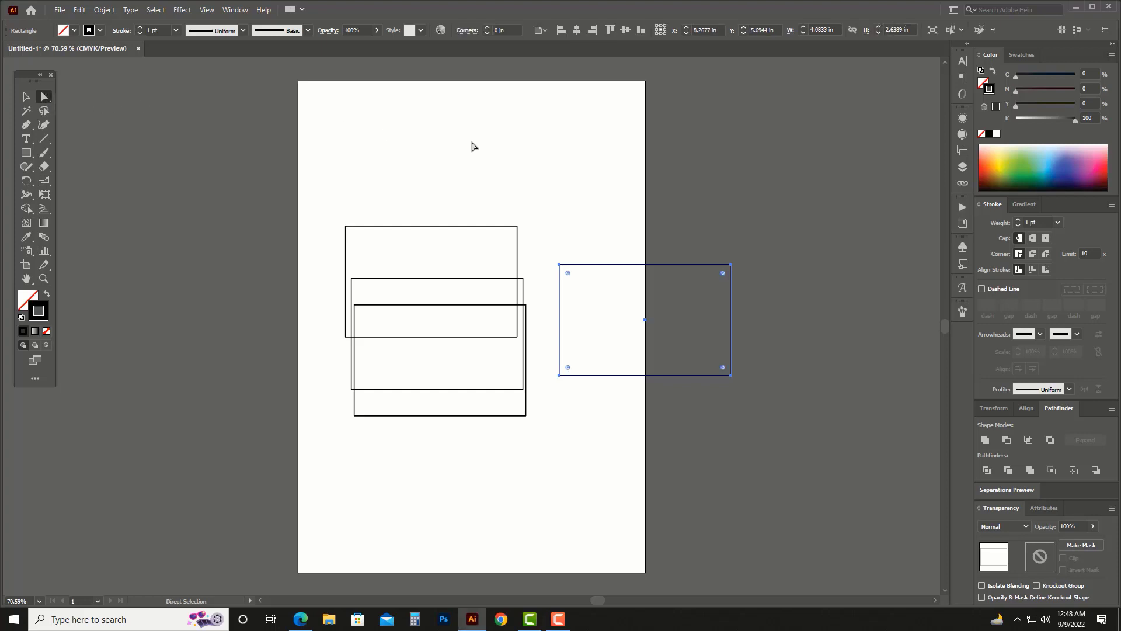
pyautogui.click(474, 146)
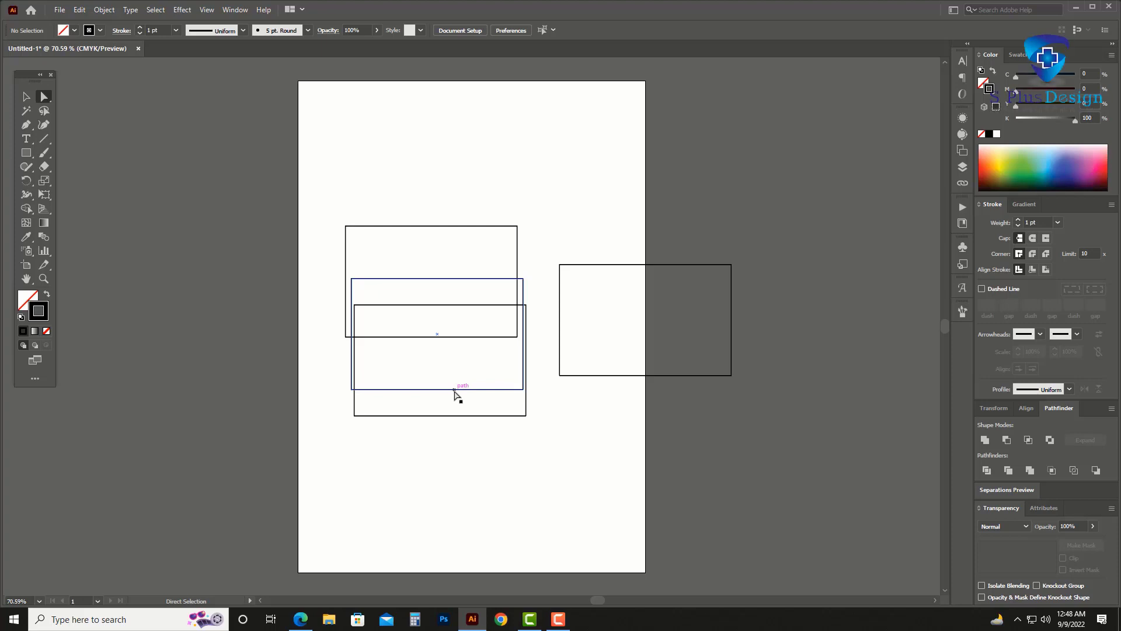
pyautogui.click(455, 390)
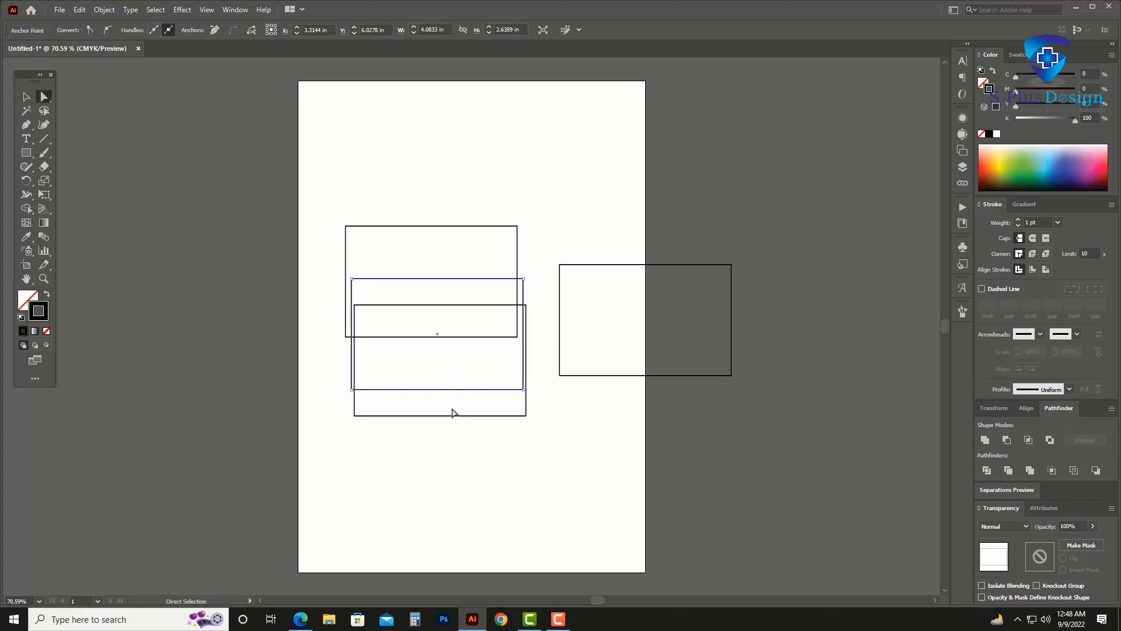
pyautogui.press('Up')
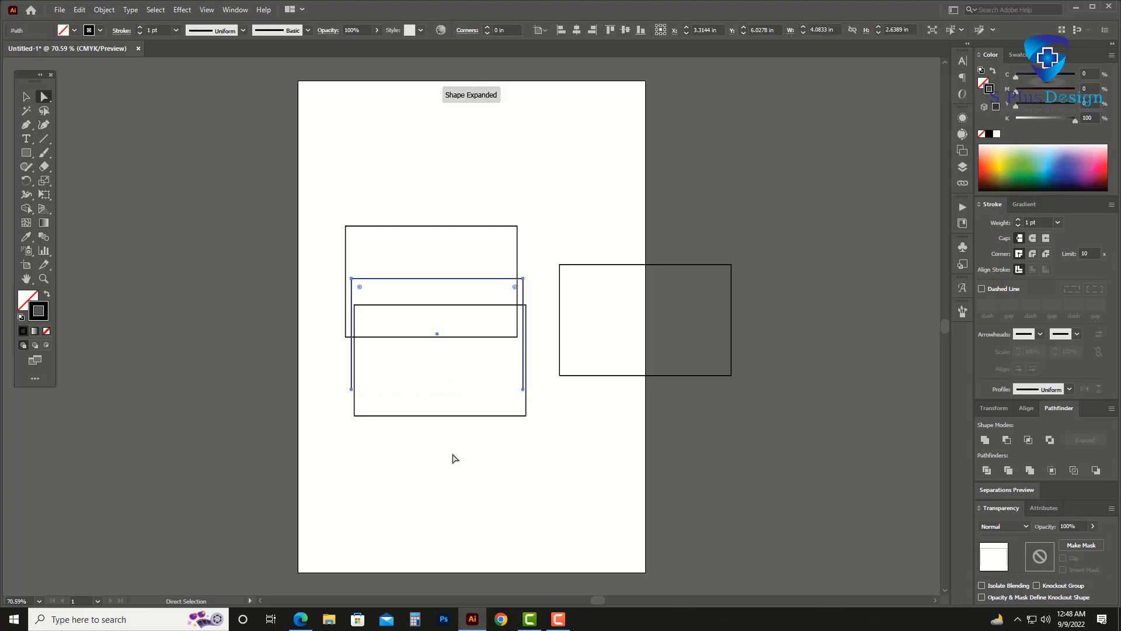
pyautogui.click(454, 459)
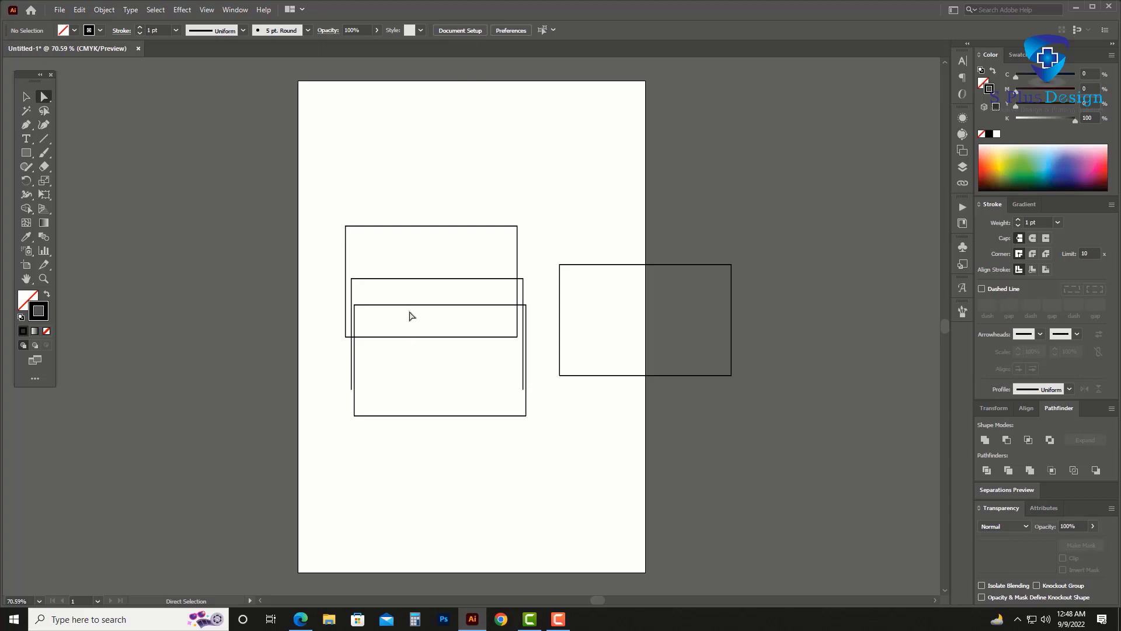
pyautogui.click(410, 305)
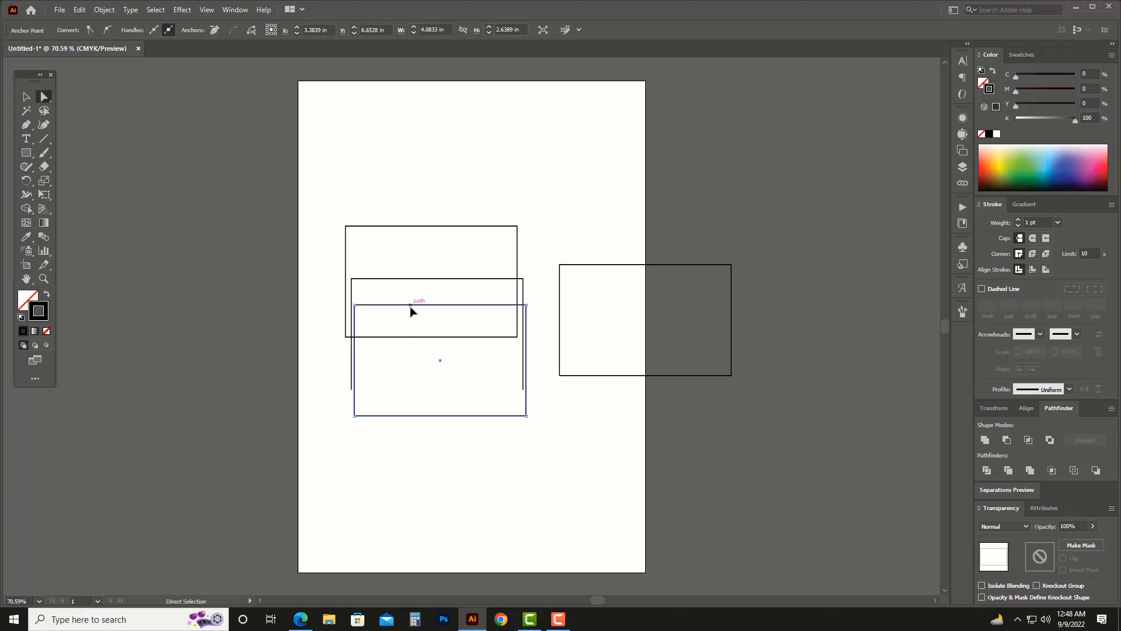
pyautogui.press('Delete')
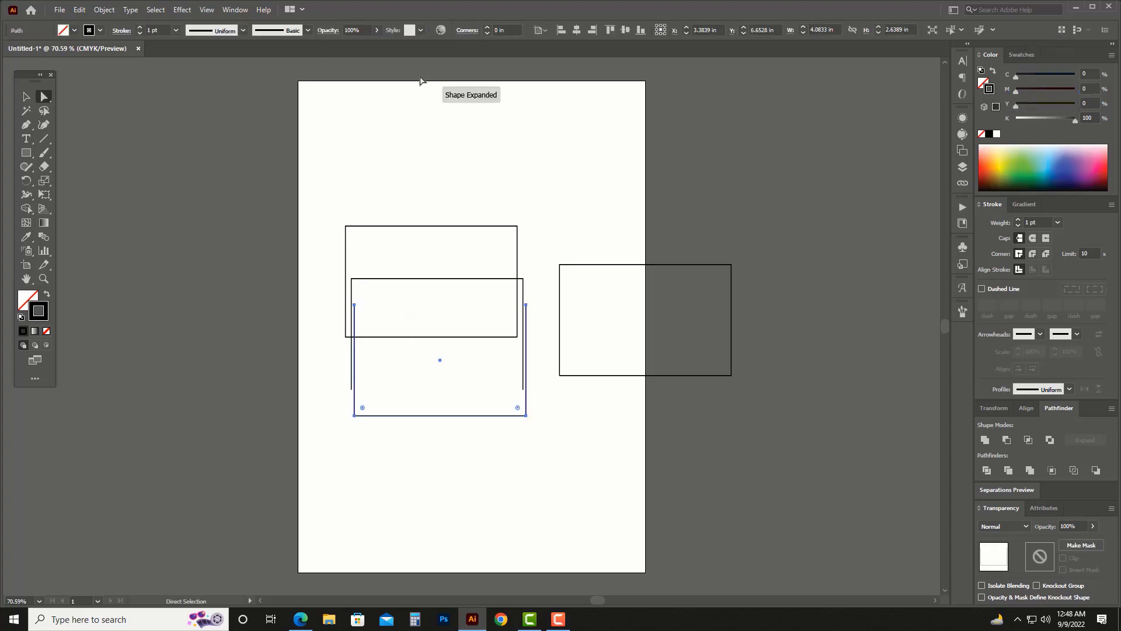
# Select the entire group of rectangles with the Selection tool and delete it from the artboard.
pyautogui.moveTo(37, 99); pyautogui.dragTo(106, 109)
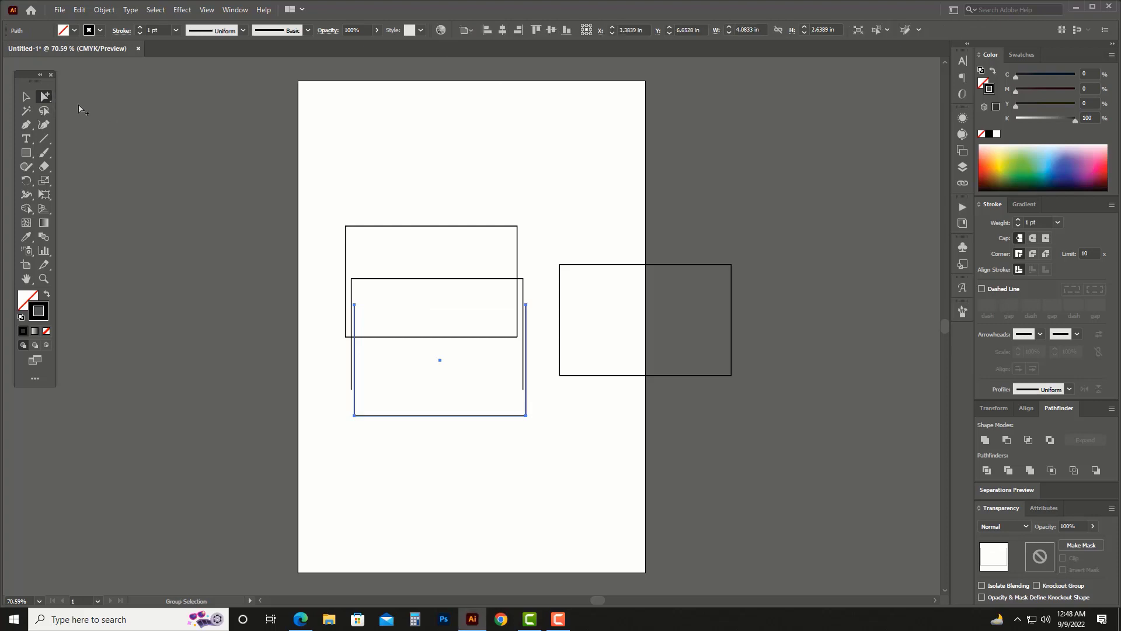
pyautogui.click(27, 97)
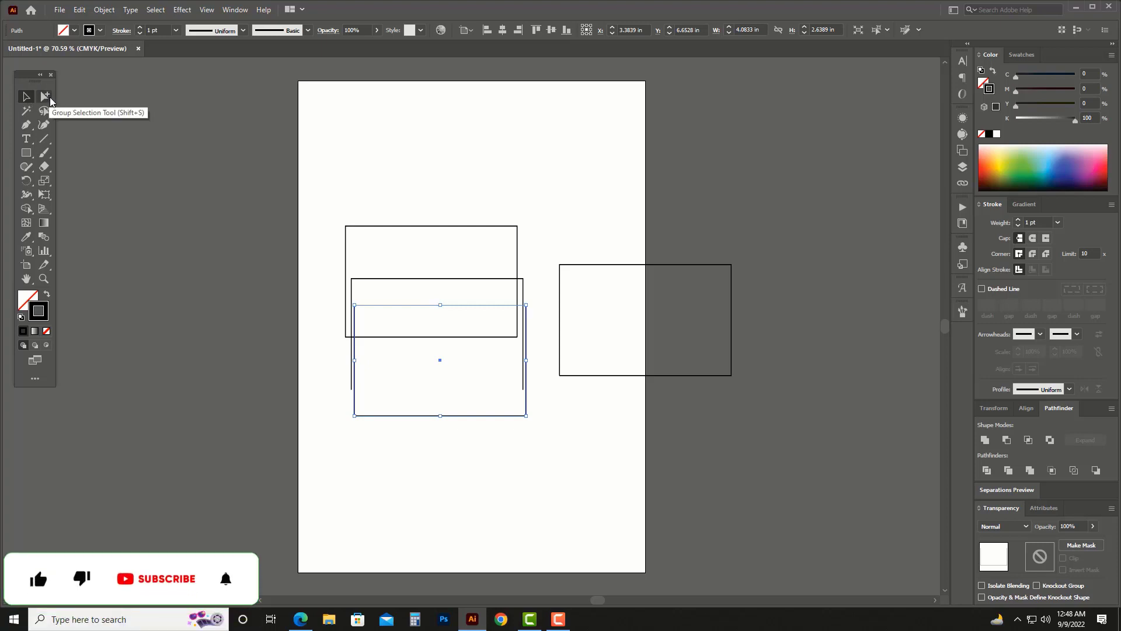
pyautogui.moveTo(331, 161); pyautogui.dragTo(809, 474)
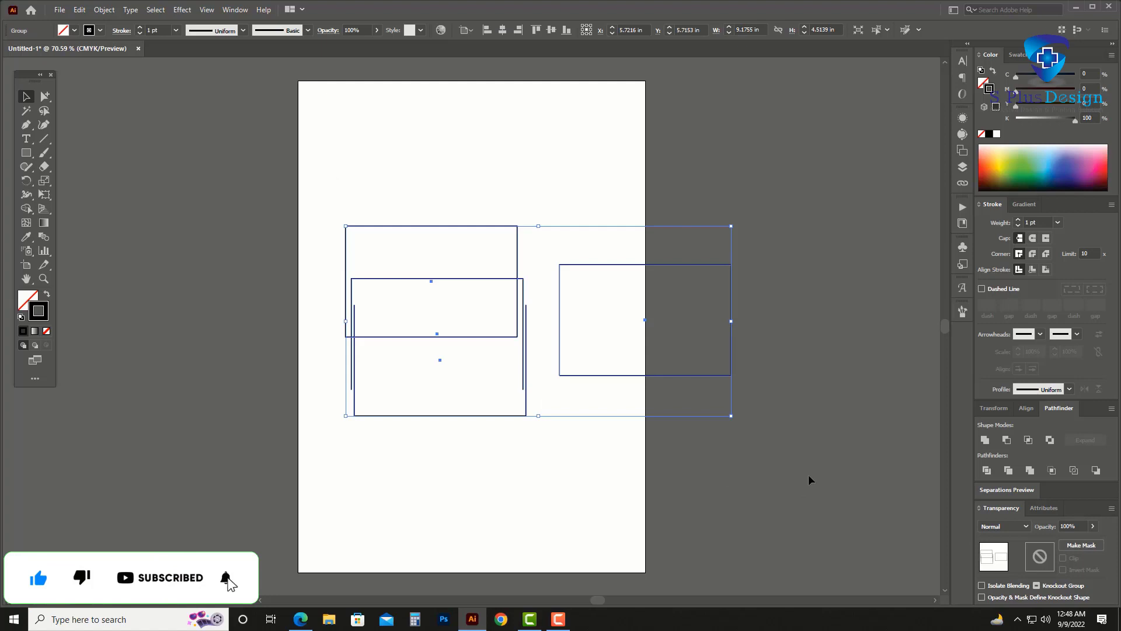
pyautogui.press('Delete')
# Draw a square about 0.6 in wide near the artboard's upper-left corner, with a green fill and no stroke.
pyautogui.press('m')
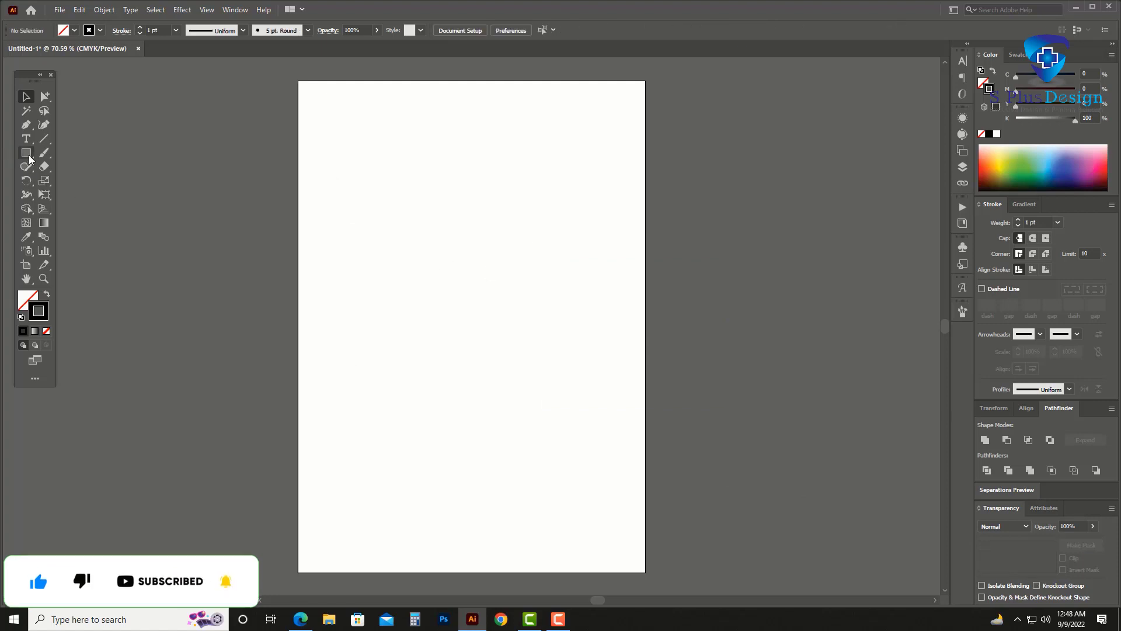
pyautogui.moveTo(340, 122); pyautogui.dragTo(366, 148)
pyautogui.click(984, 84)
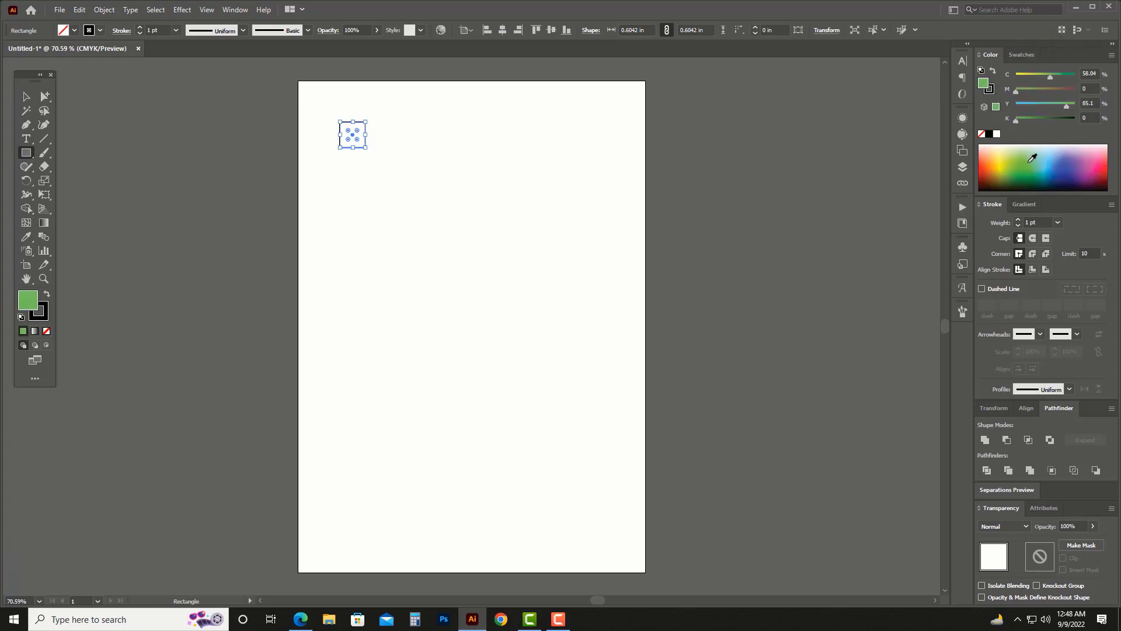
pyautogui.click(990, 90)
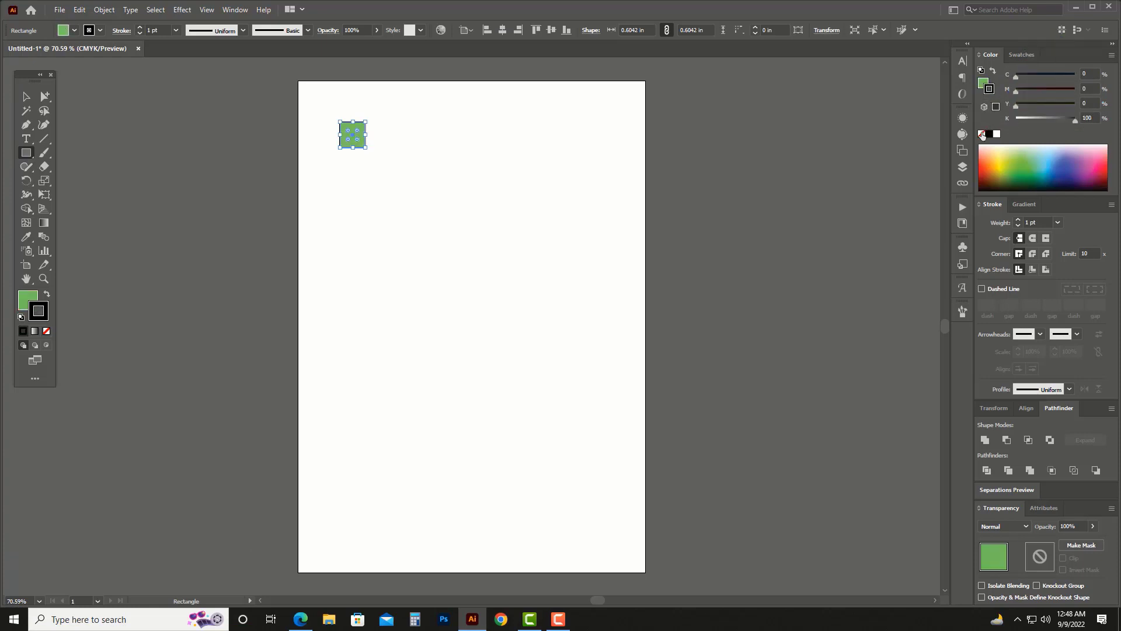
pyautogui.click(983, 135)
# Duplicate the green square diagonally down to the right and repeat the copy six times to form a row of eight.
pyautogui.click(26, 98)
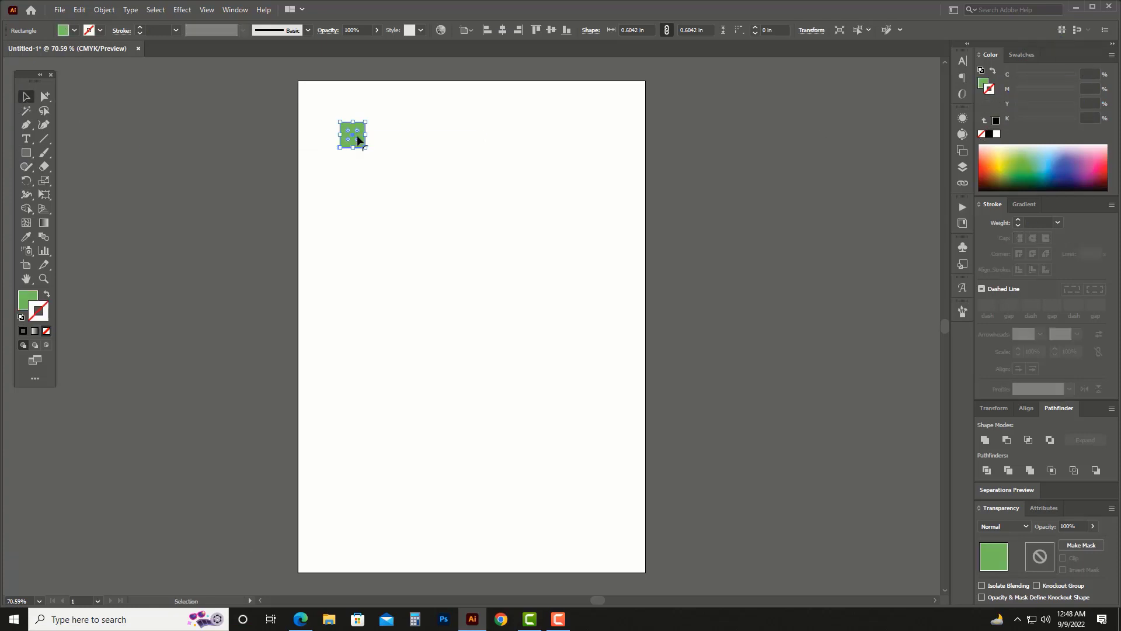
pyautogui.moveTo(359, 140); pyautogui.dragTo(377, 175)
pyautogui.hotkey('ctrl', 'd')
pyautogui.hotkey('ctrl', 'd')
pyautogui.hotkey('ctrl', 'd')
pyautogui.hotkey('ctrl', 'd')
pyautogui.hotkey('ctrl', 'd')
pyautogui.hotkey('ctrl', 'd')
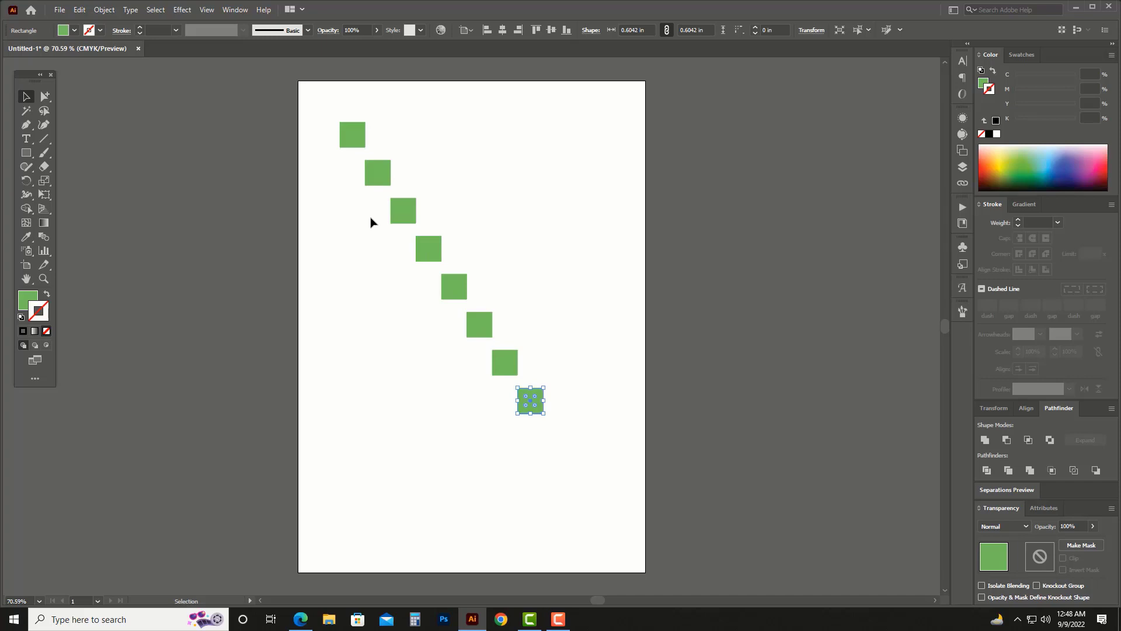
# Duplicate the diagonal row of green squares as a second parallel row beside it and make the fill colour active.
pyautogui.hotkey('ctrl', 'a')
pyautogui.hotkey('ctrl', 'c')
pyautogui.hotkey('ctrl', 'v')
pyautogui.click(30, 300)
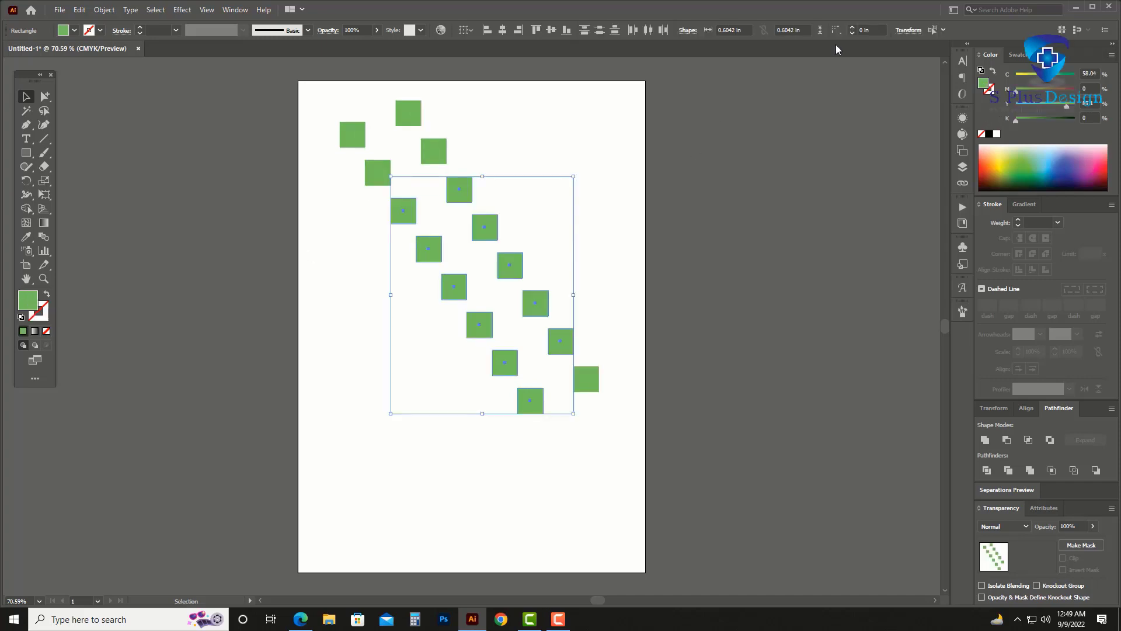
# Fill the selected green squares in the middle of both diagonal rows with blue and deselect them.
pyautogui.click(1072, 165)
pyautogui.click(616, 161)
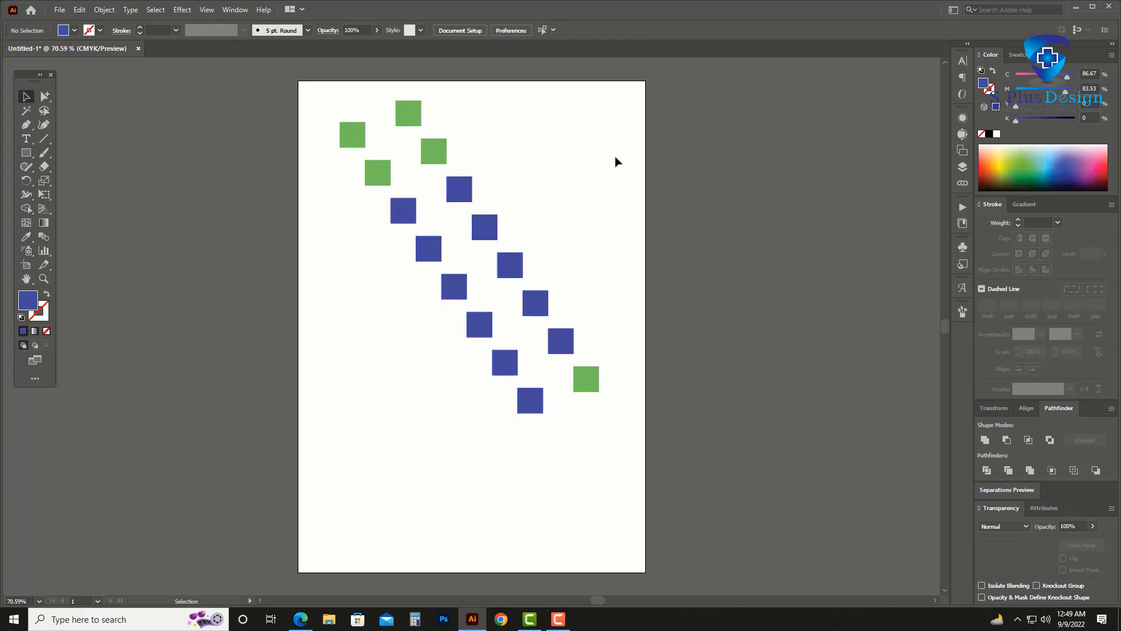
# Select all green squares with the Magic Wand, try moving them down and left partly off the artboard, and undo the move.
pyautogui.click(27, 111)
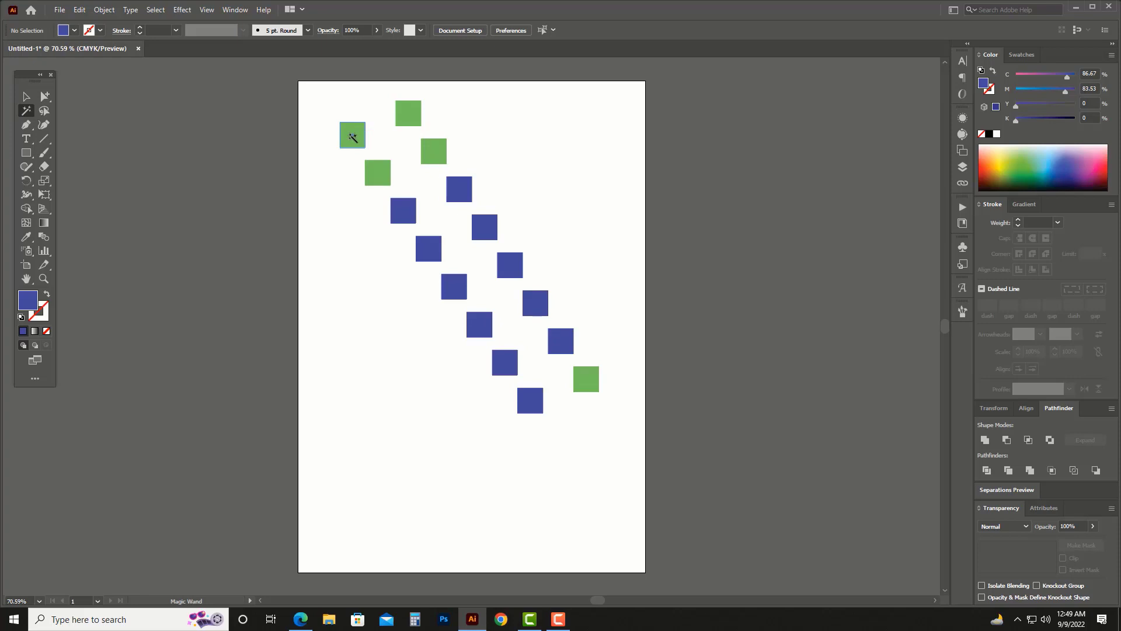
pyautogui.click(352, 137)
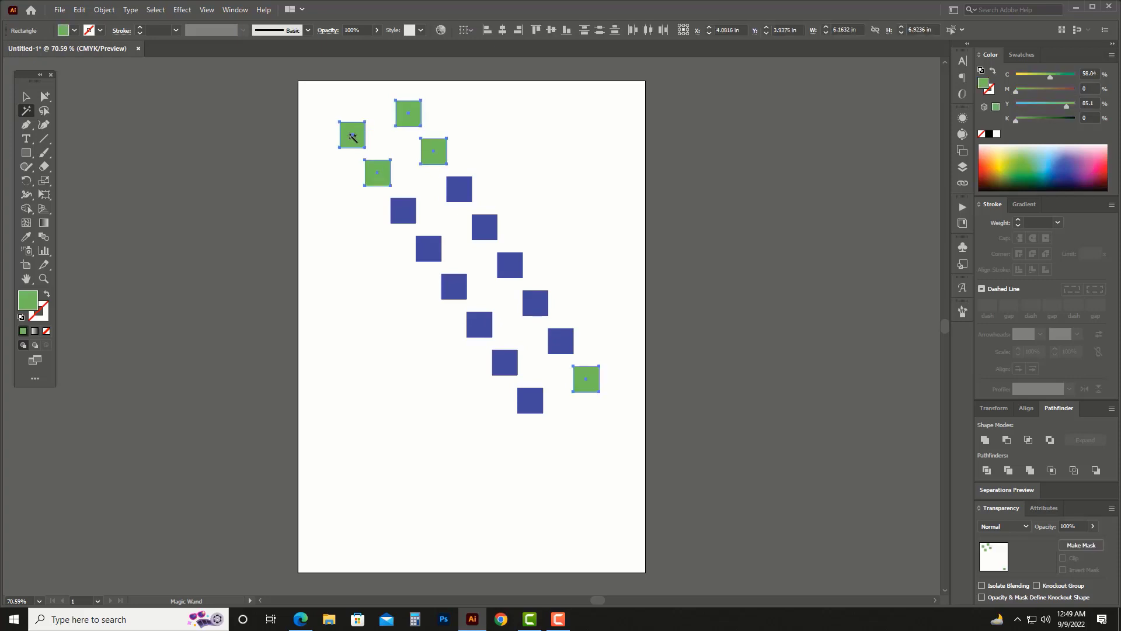
pyautogui.press('v')
pyautogui.moveTo(352, 144); pyautogui.dragTo(195, 238)
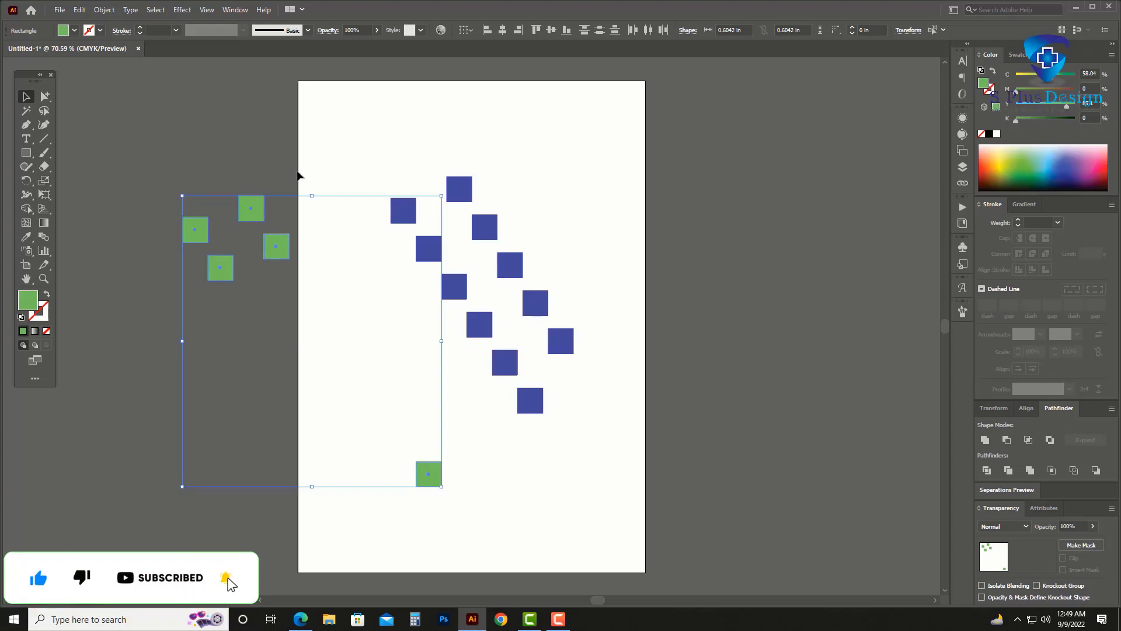
pyautogui.hotkey('ctrl', 'z')
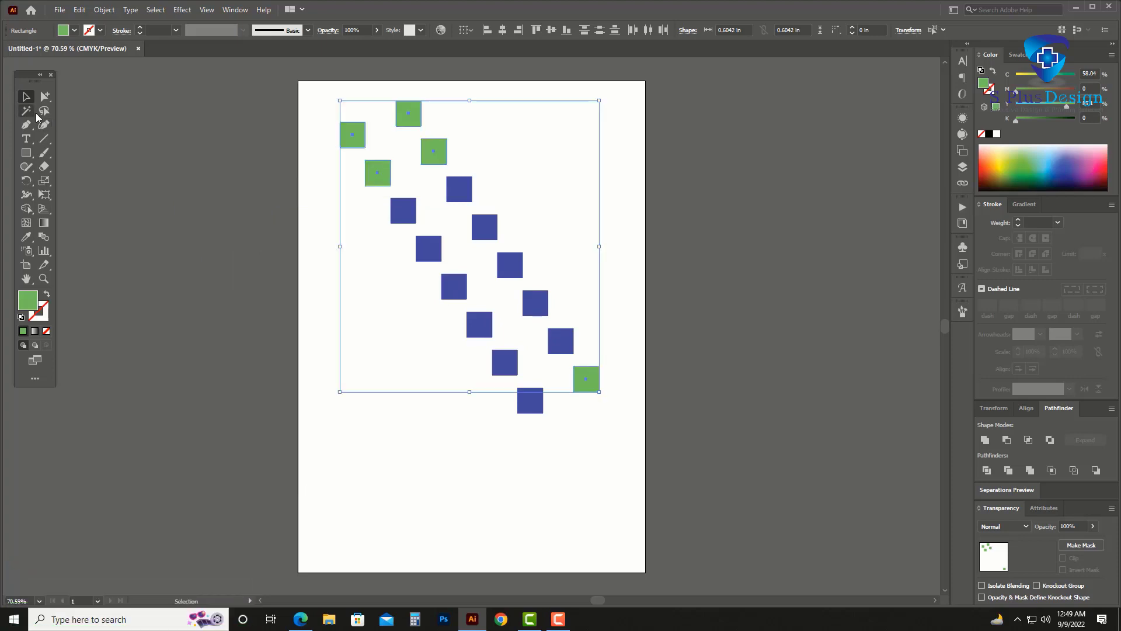
pyautogui.click(43, 114)
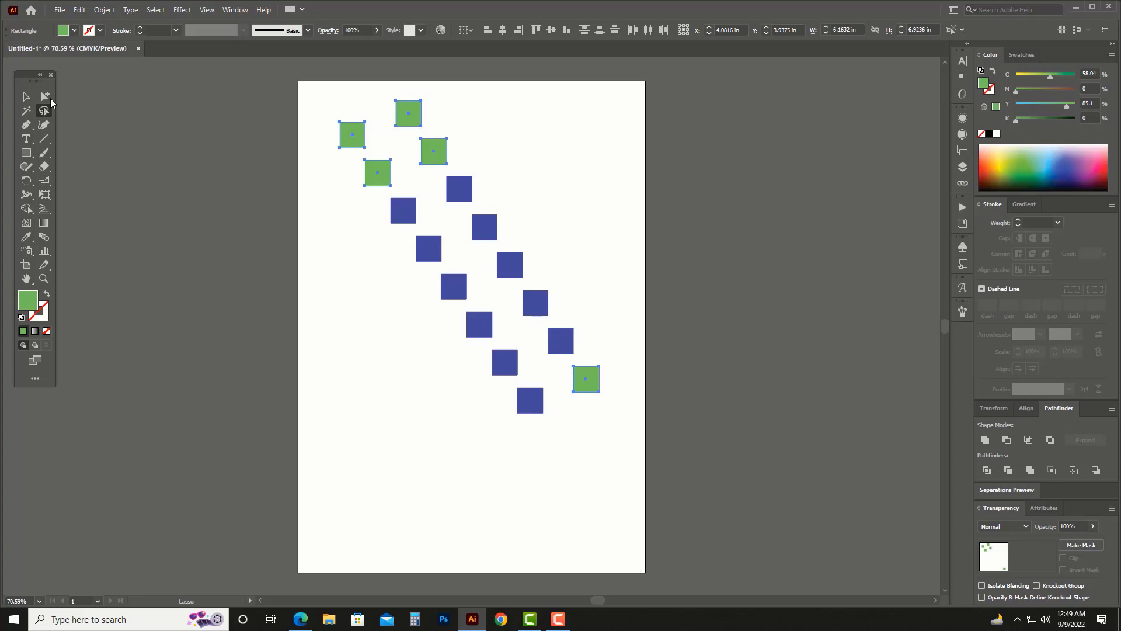
pyautogui.click(50, 102)
pyautogui.moveTo(348, 173); pyautogui.dragTo(311, 288)
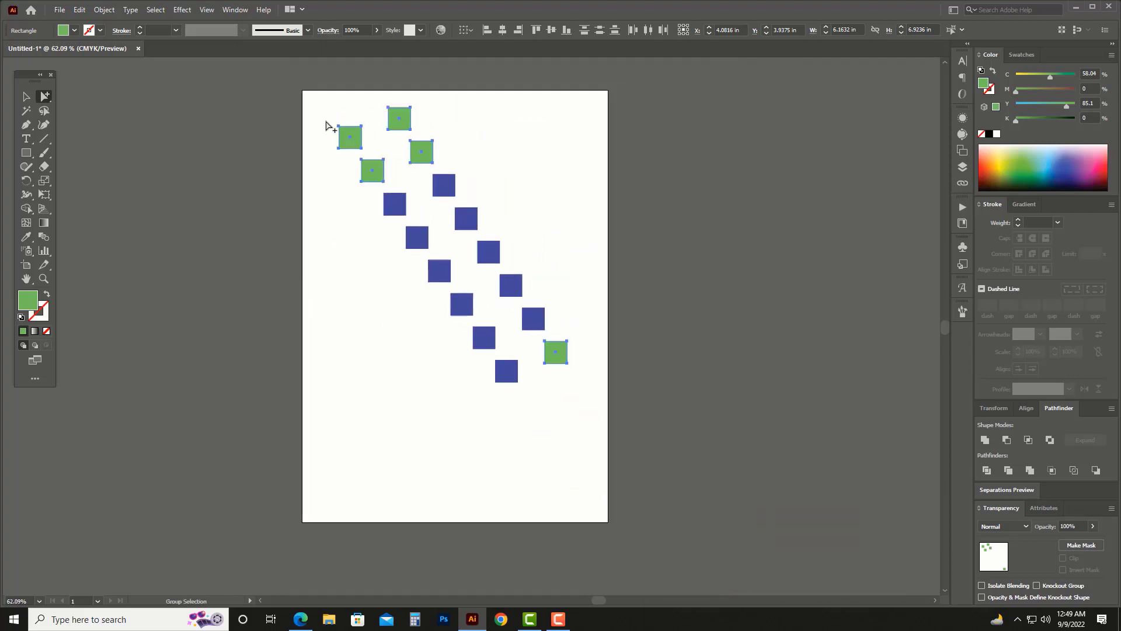
# Select all squares in both rows, scale them down together until each is about 0.17 in wide, and deselect them.
pyautogui.press('v')
pyautogui.moveTo(317, 93); pyautogui.dragTo(587, 467)
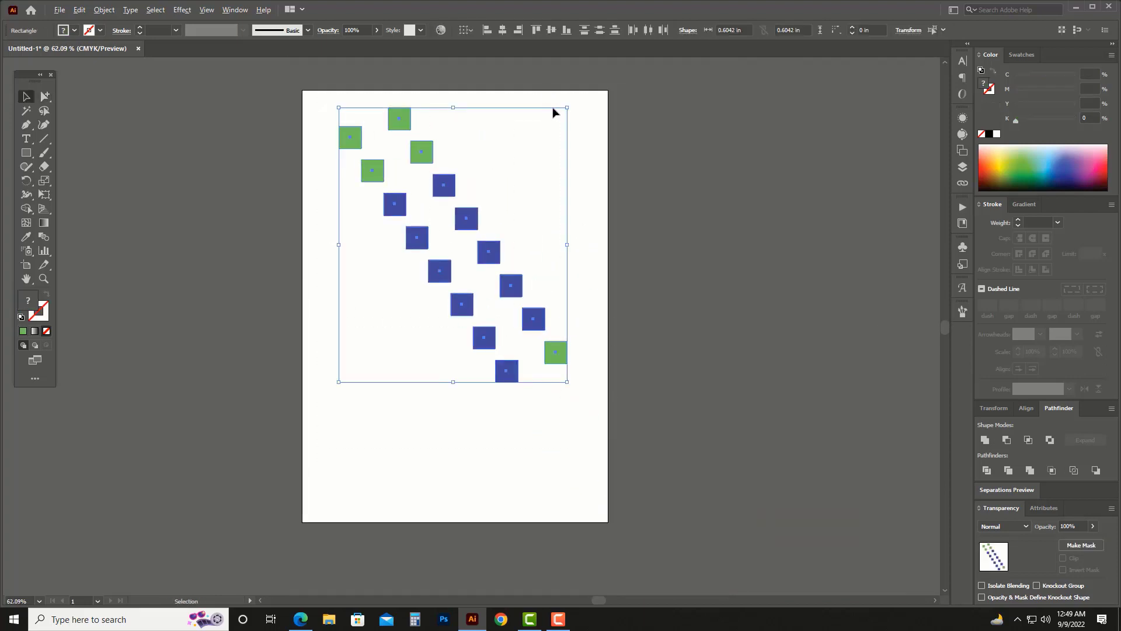
pyautogui.moveTo(569, 106); pyautogui.dragTo(623, 376)
pyautogui.click(520, 361)
# Lasso the upper-left anchor point of the third blue square in the left diagonal row and delete it, leaving a triangle.
pyautogui.press('z')
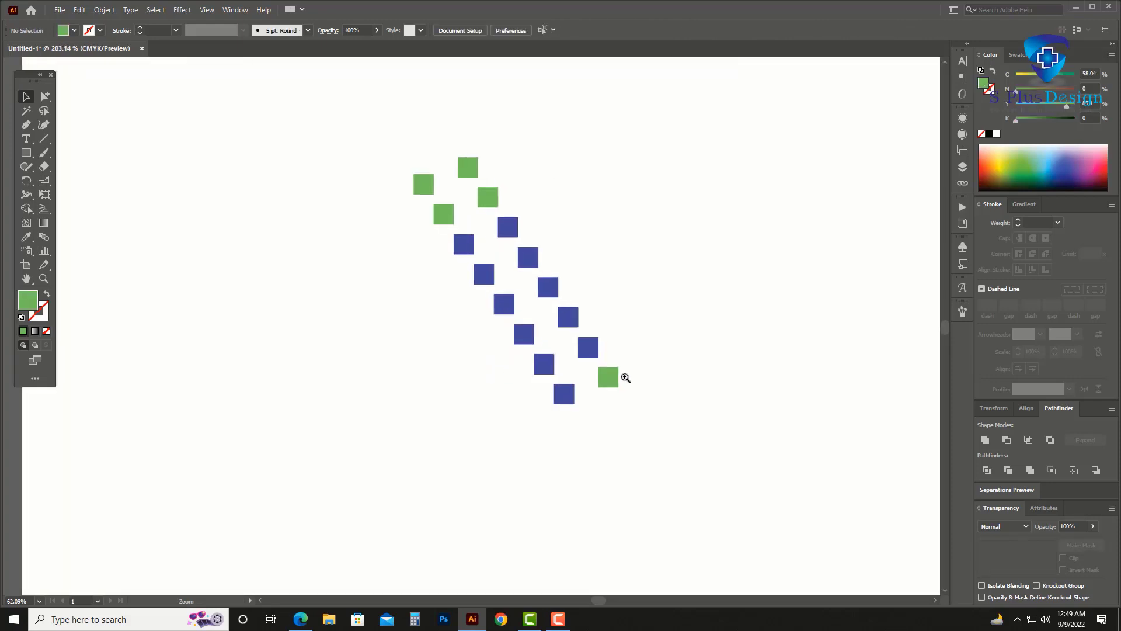
pyautogui.click(465, 286)
pyautogui.press('v')
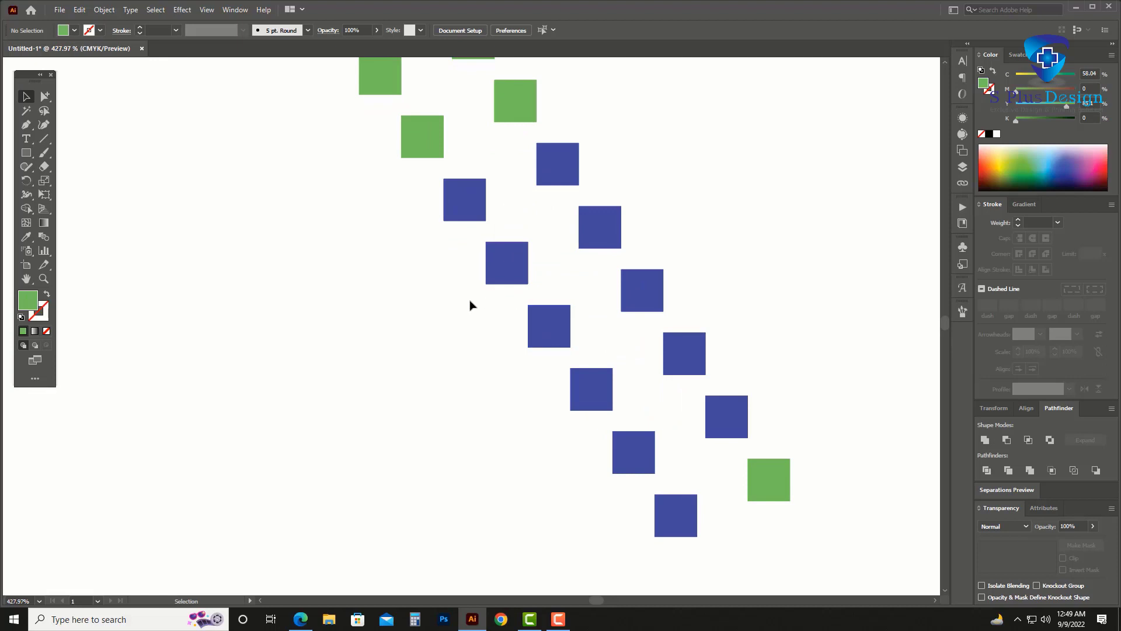
pyautogui.click(44, 111)
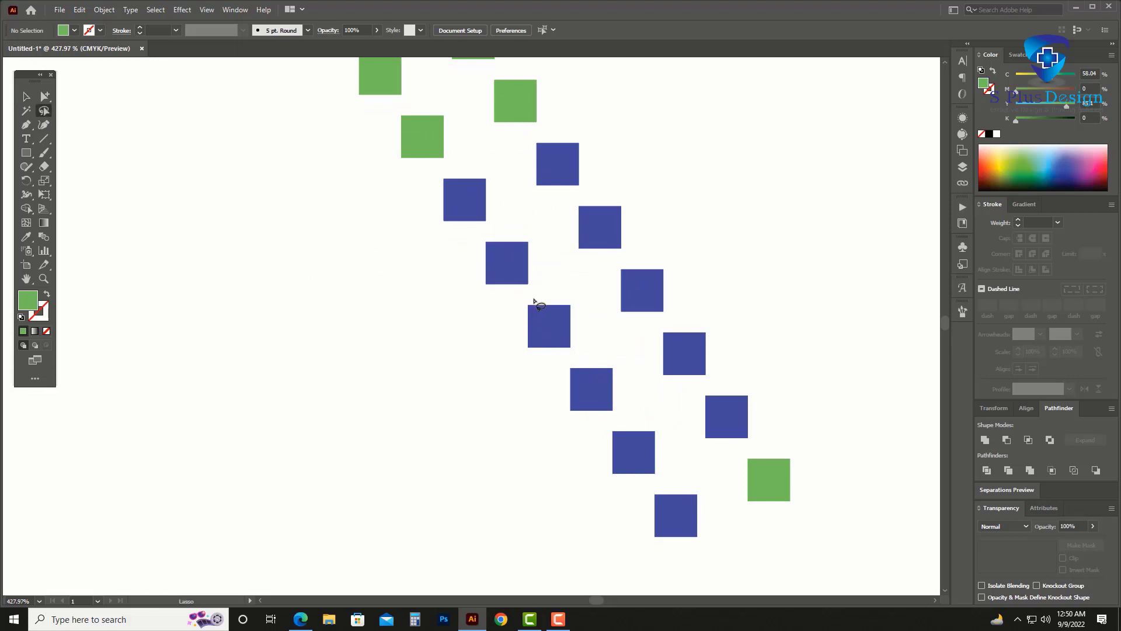
pyautogui.moveTo(534, 302)
pyautogui.mouseDown()
pyautogui.moveTo(509, 303)
pyautogui.moveTo(534, 318)
pyautogui.moveTo(534, 302)
pyautogui.mouseUp()
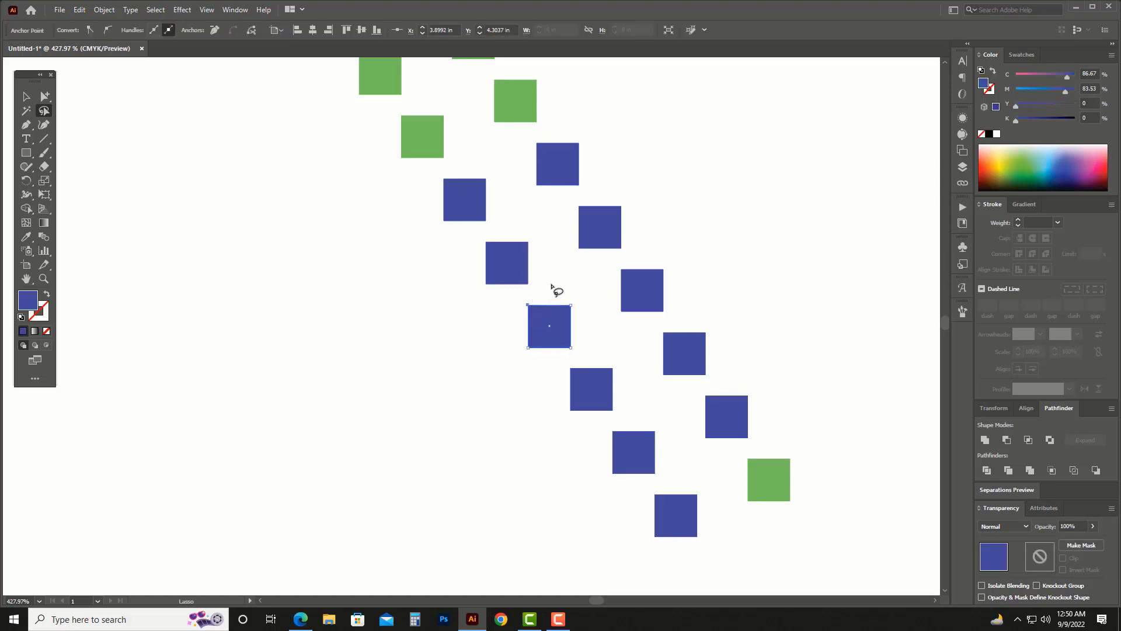
pyautogui.press('Delete')
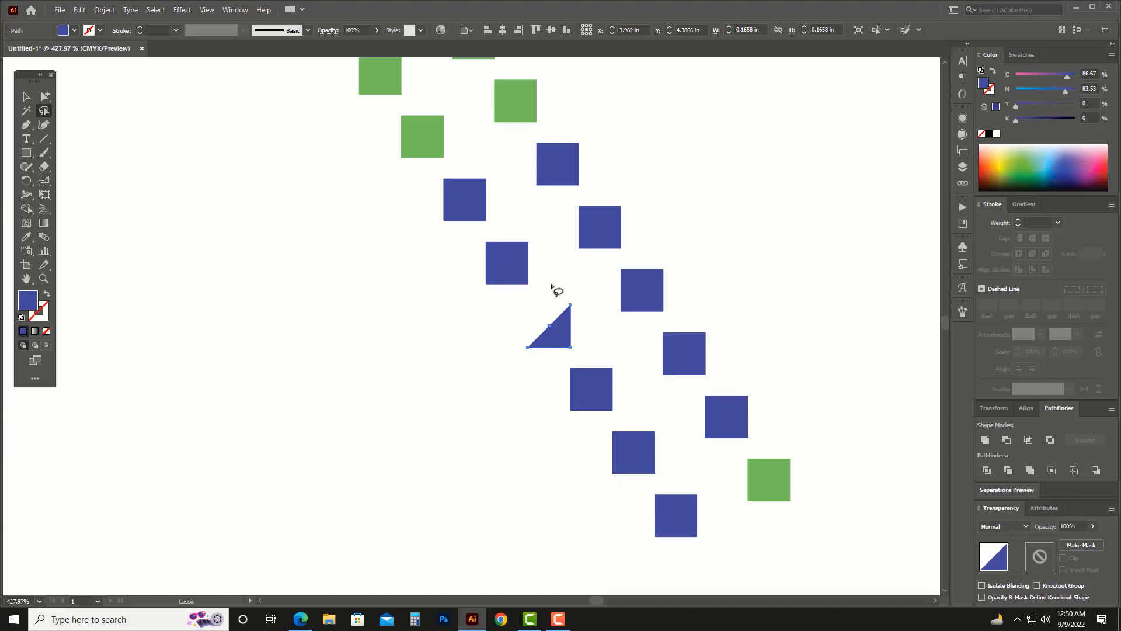
pyautogui.press('v')
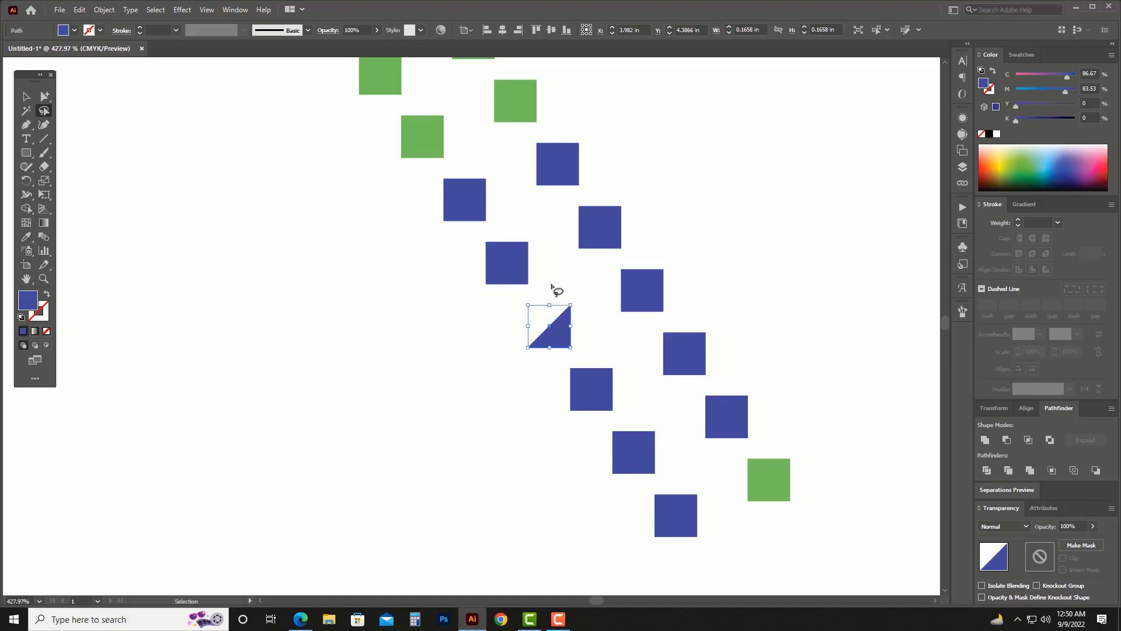